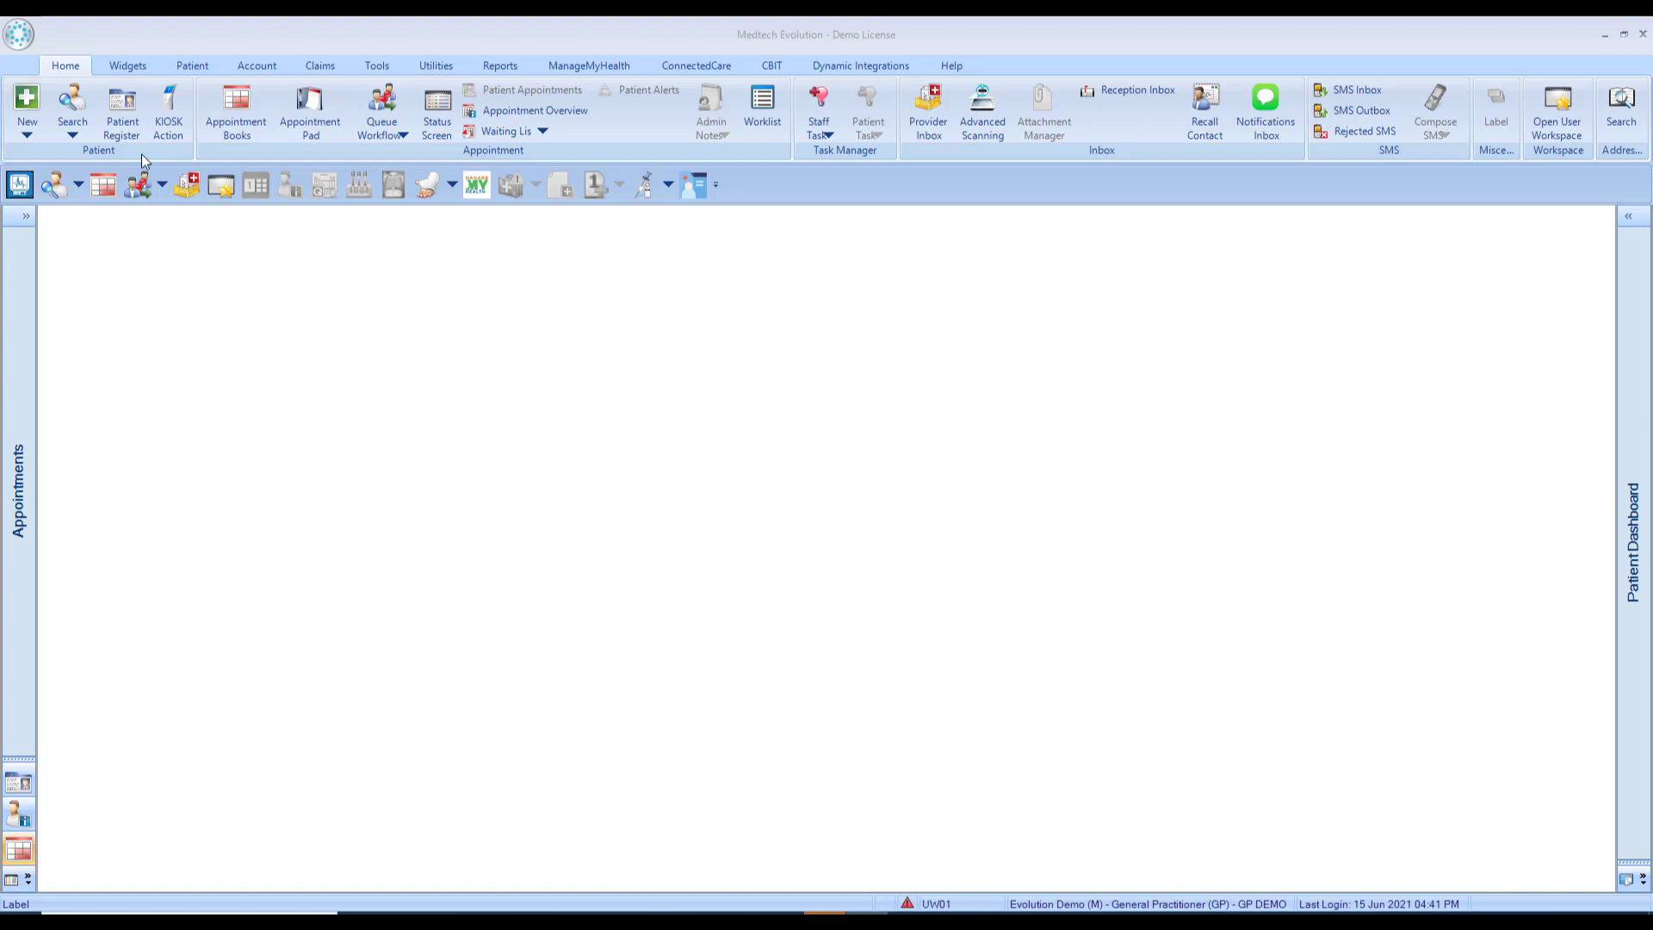
Open the Receptionist role in the Access Privileges setup and review its User Workspace and Main Workspace menus.
click(18, 34)
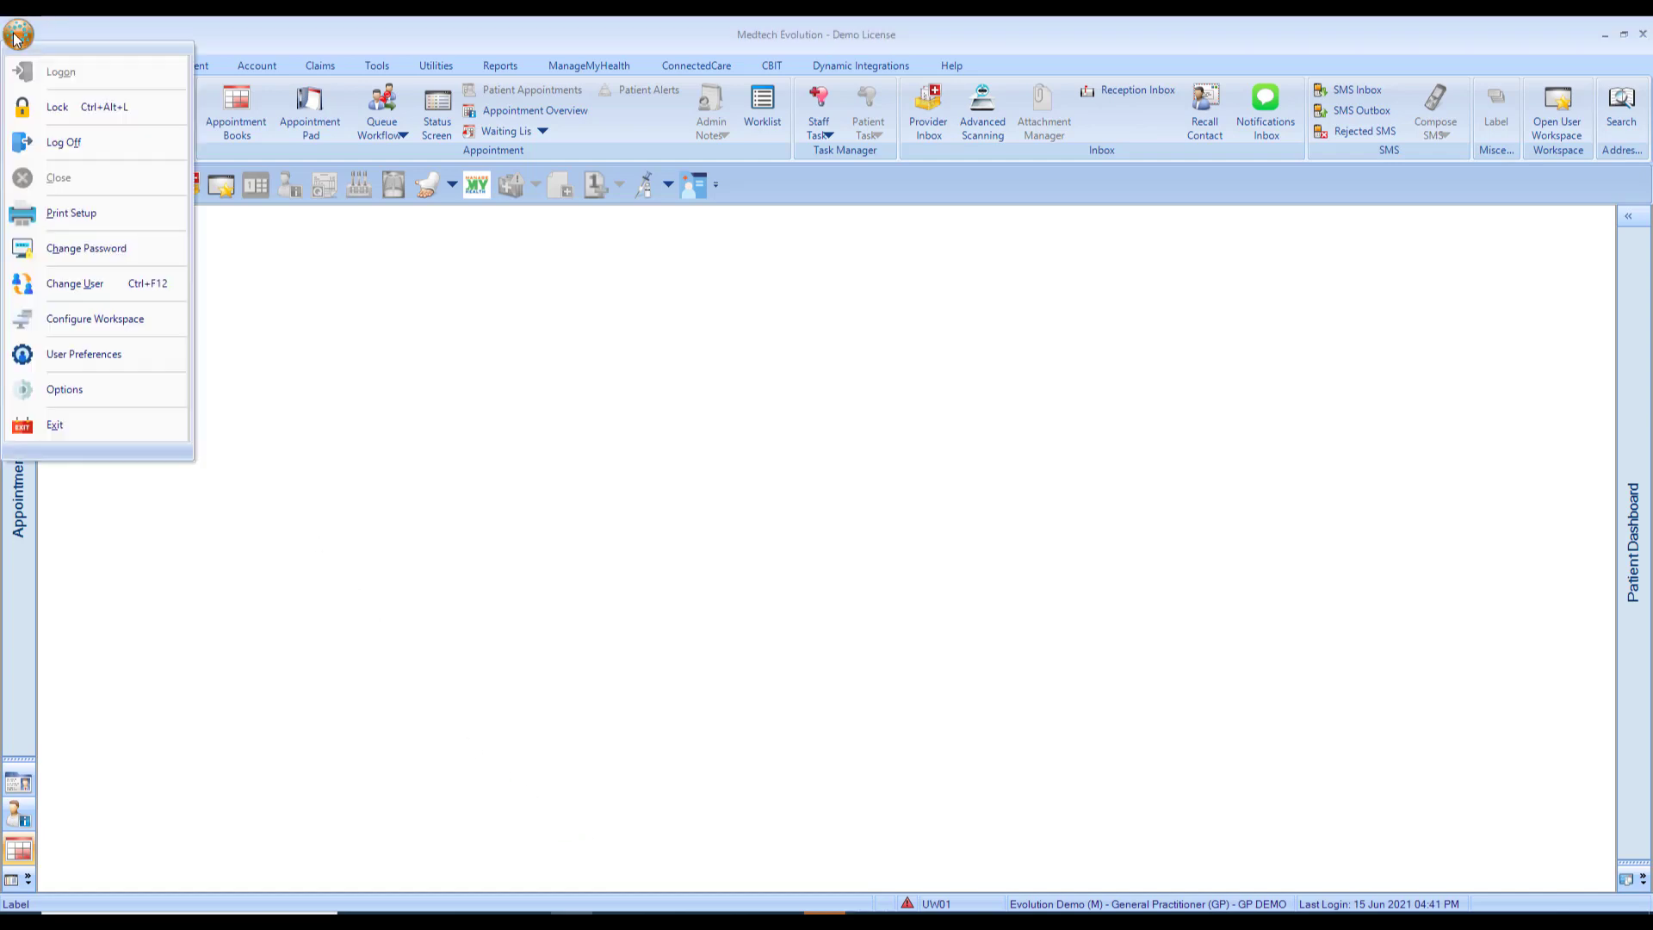
click(67, 390)
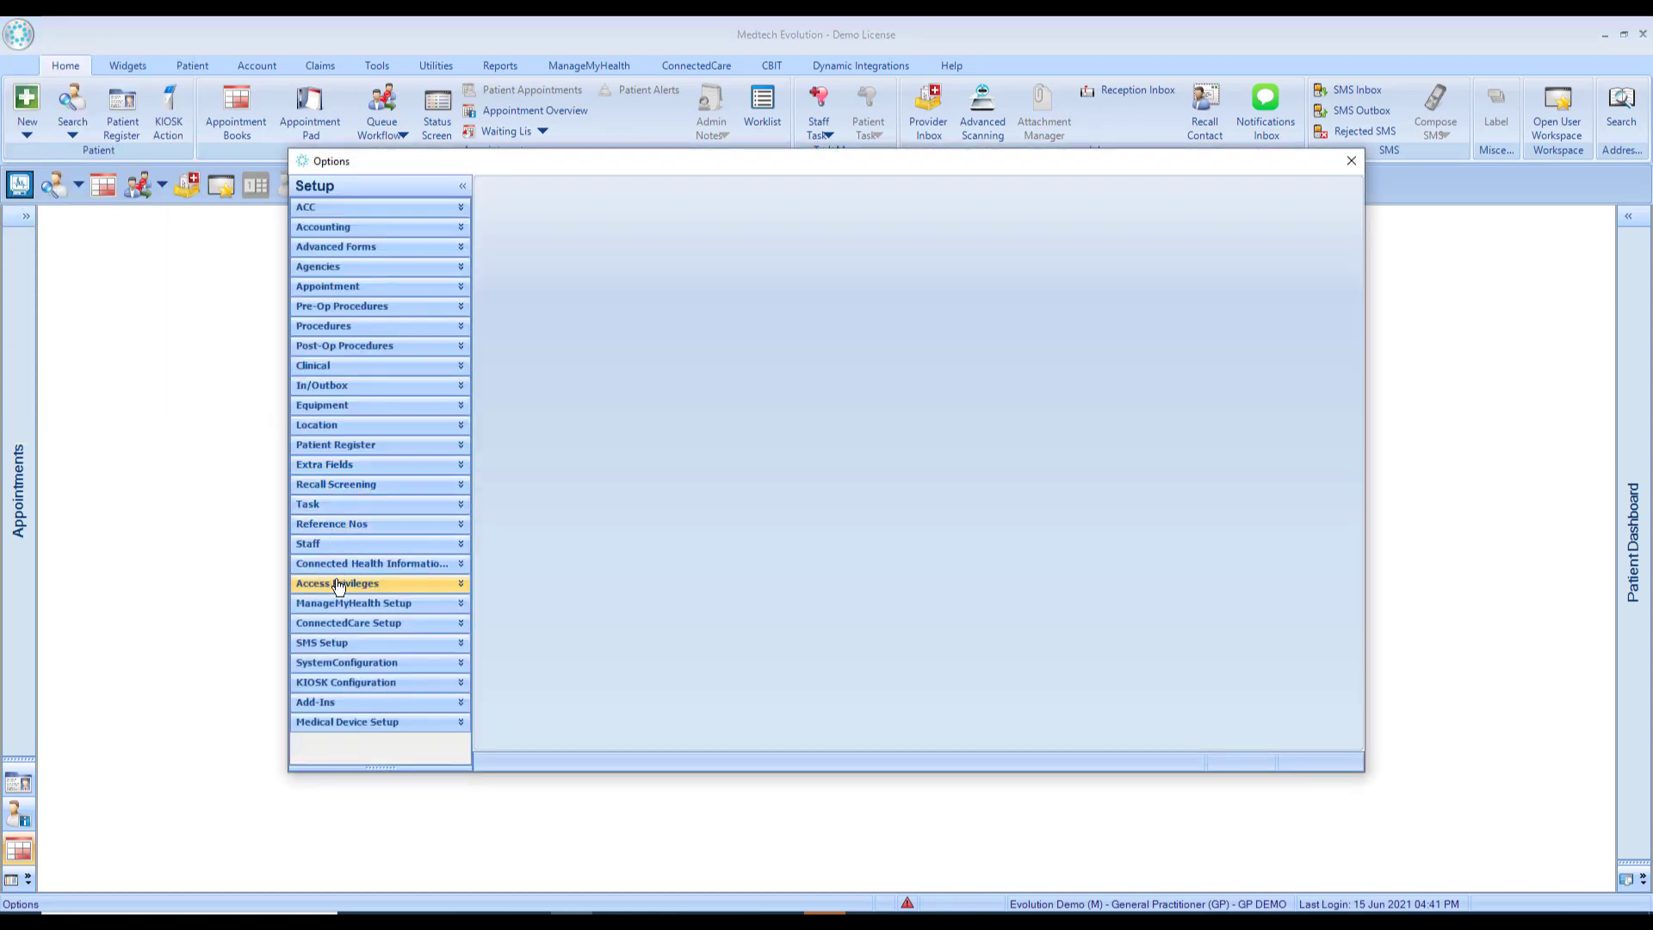
click(339, 585)
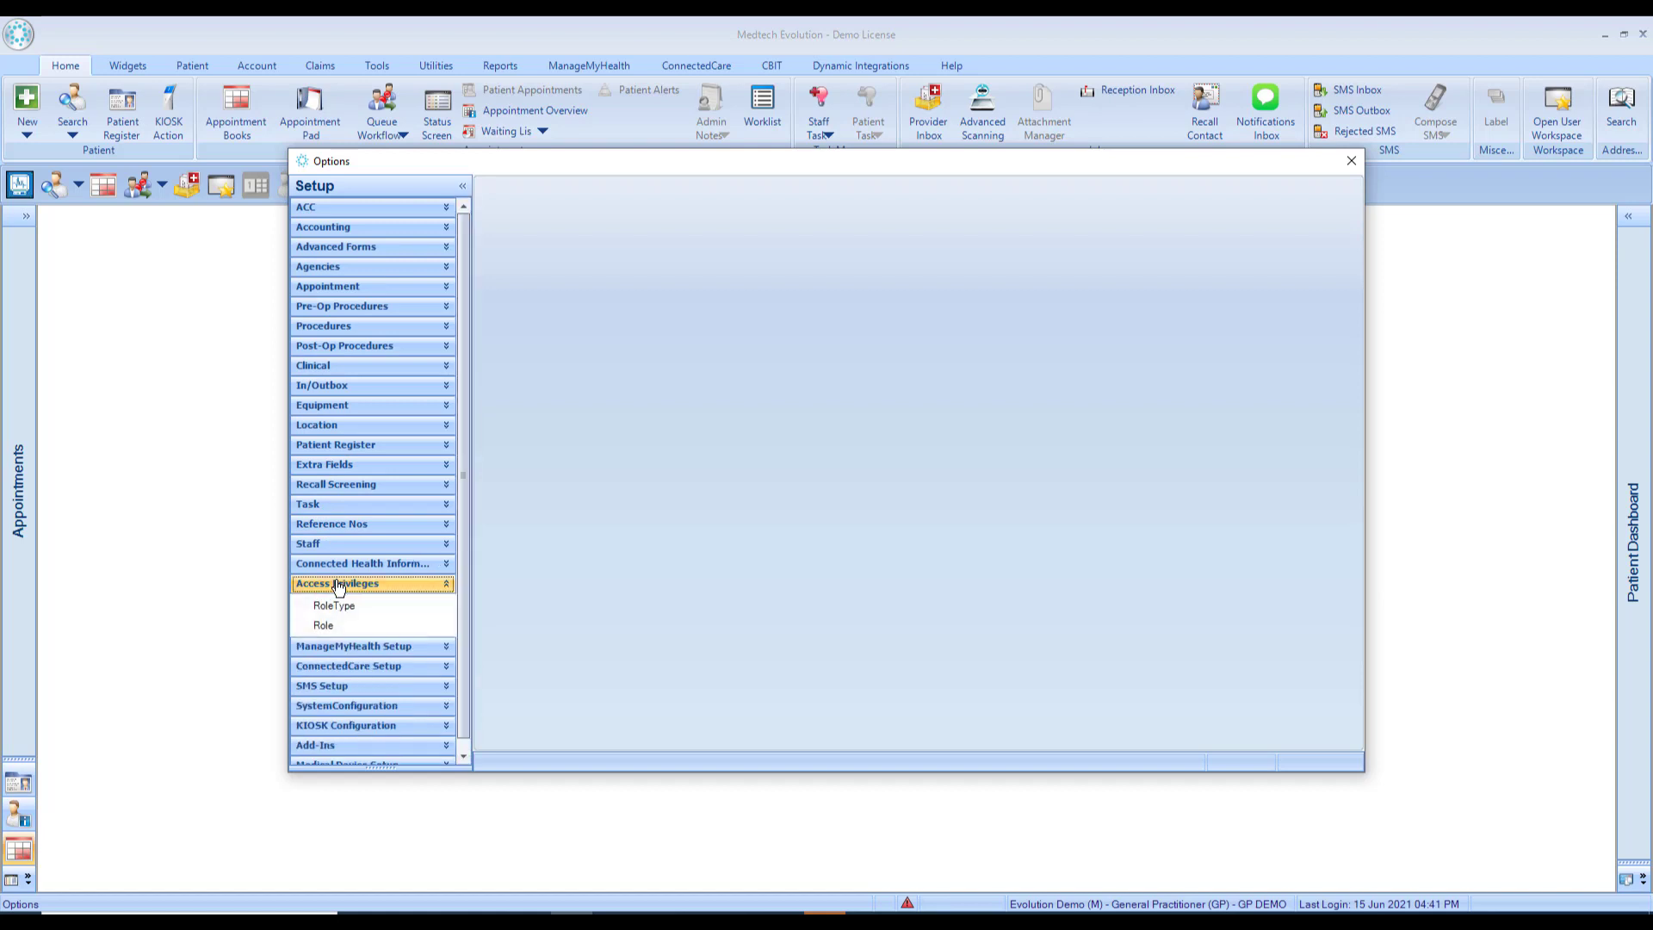
click(336, 625)
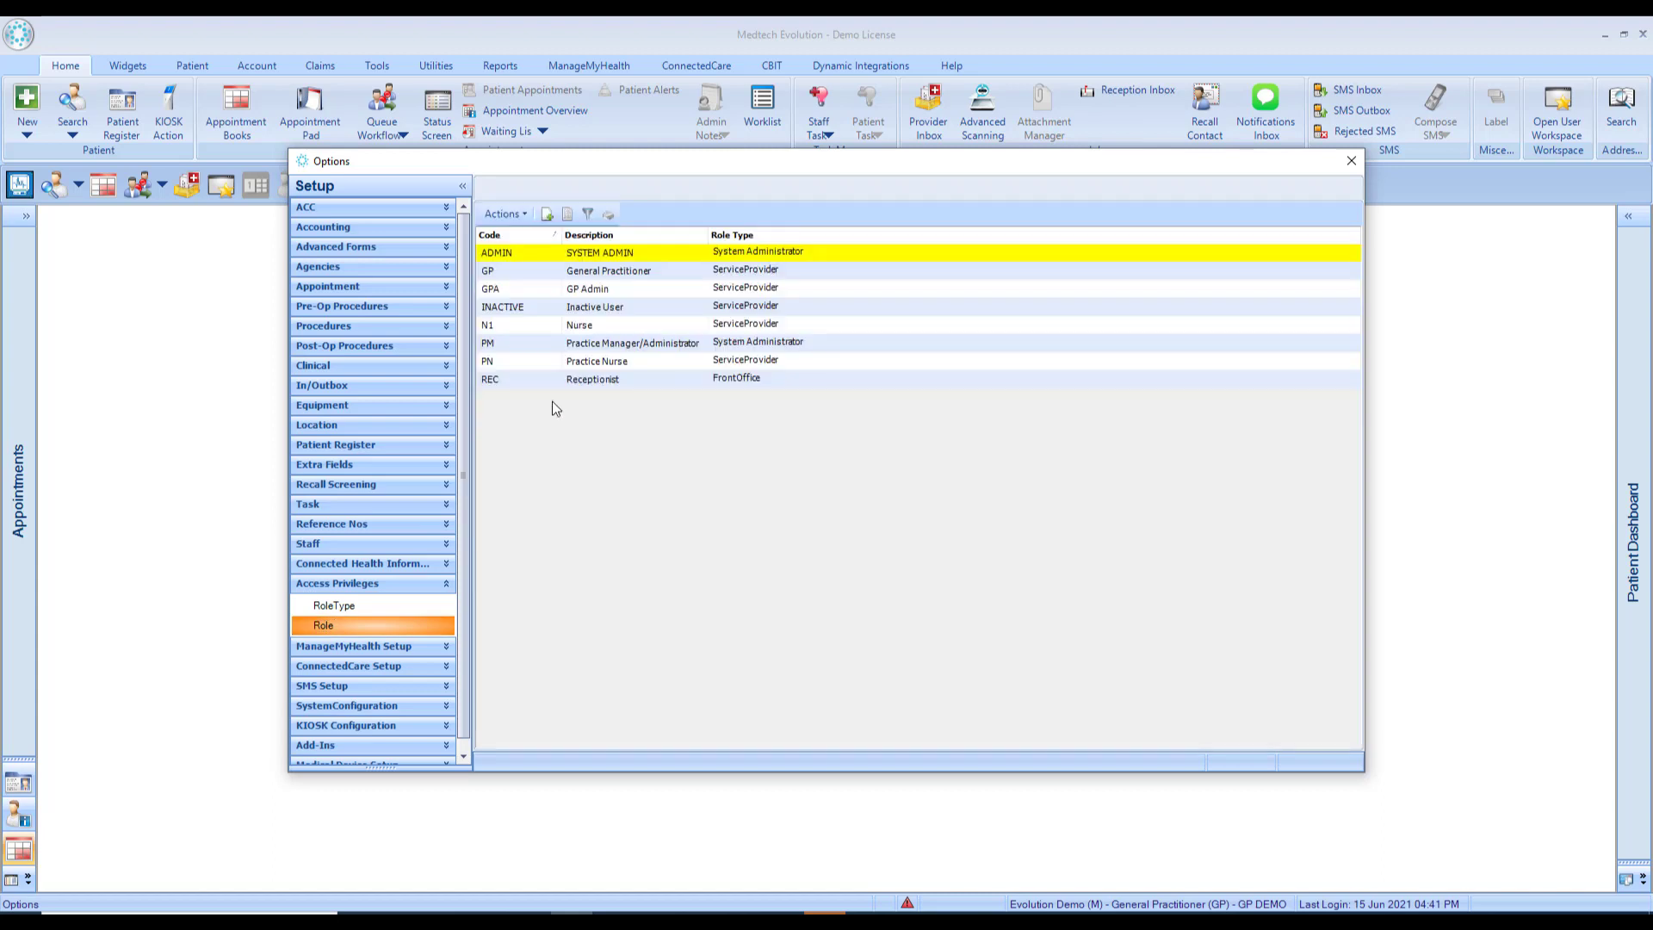
click(588, 382)
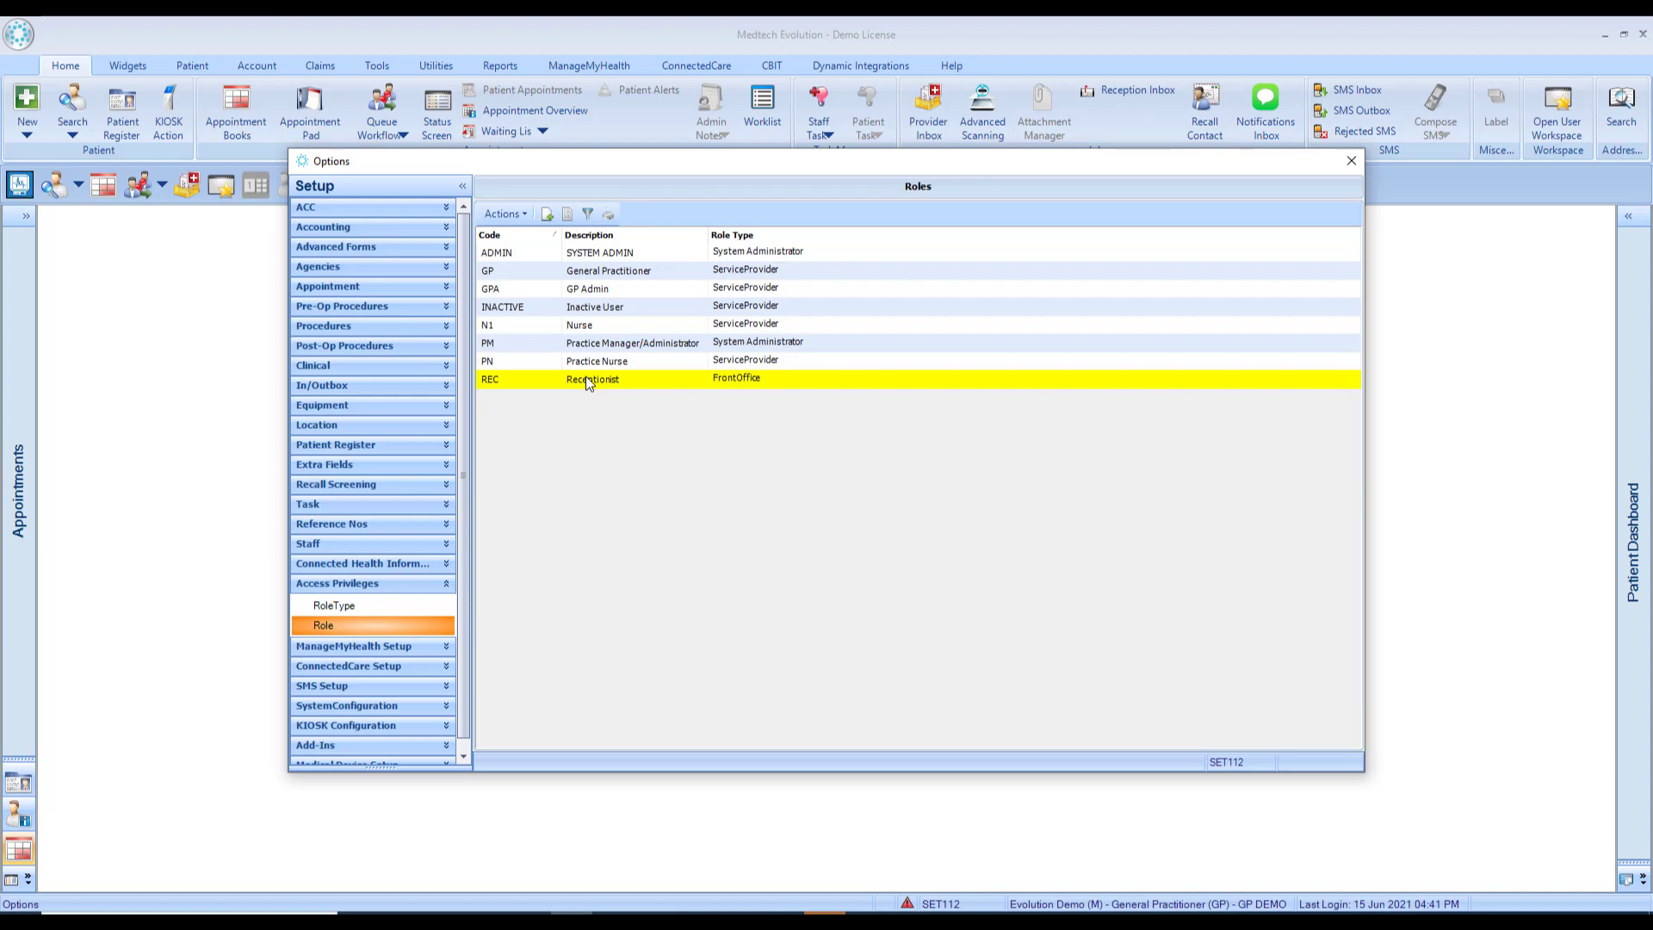
double_click(587, 378)
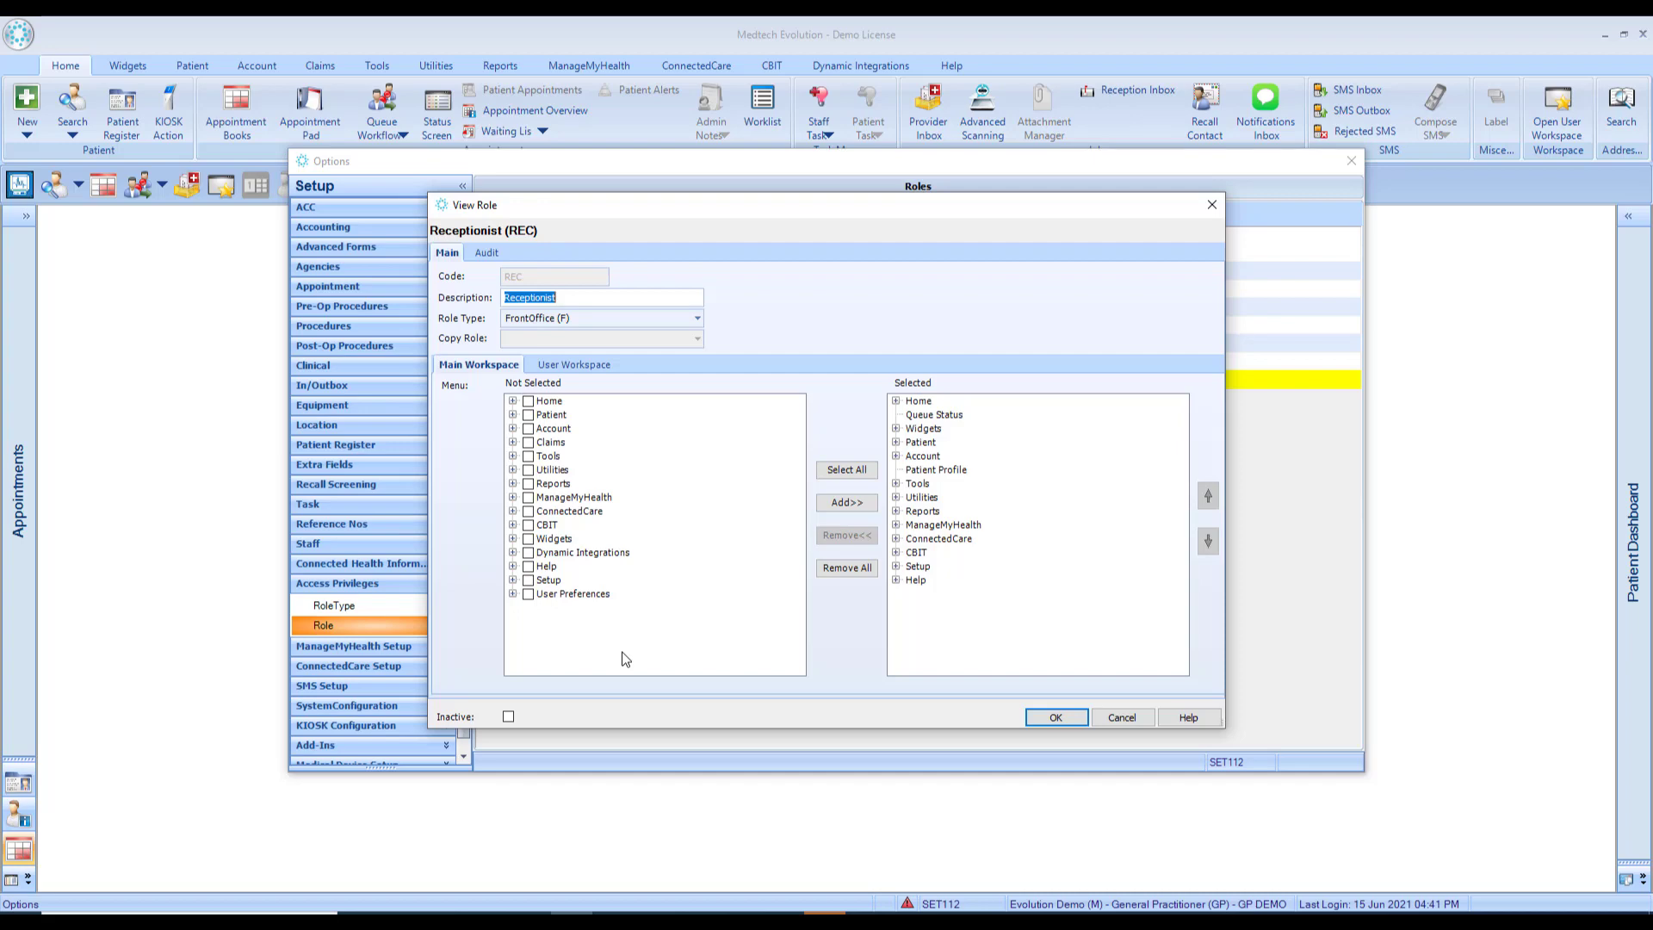
click(565, 362)
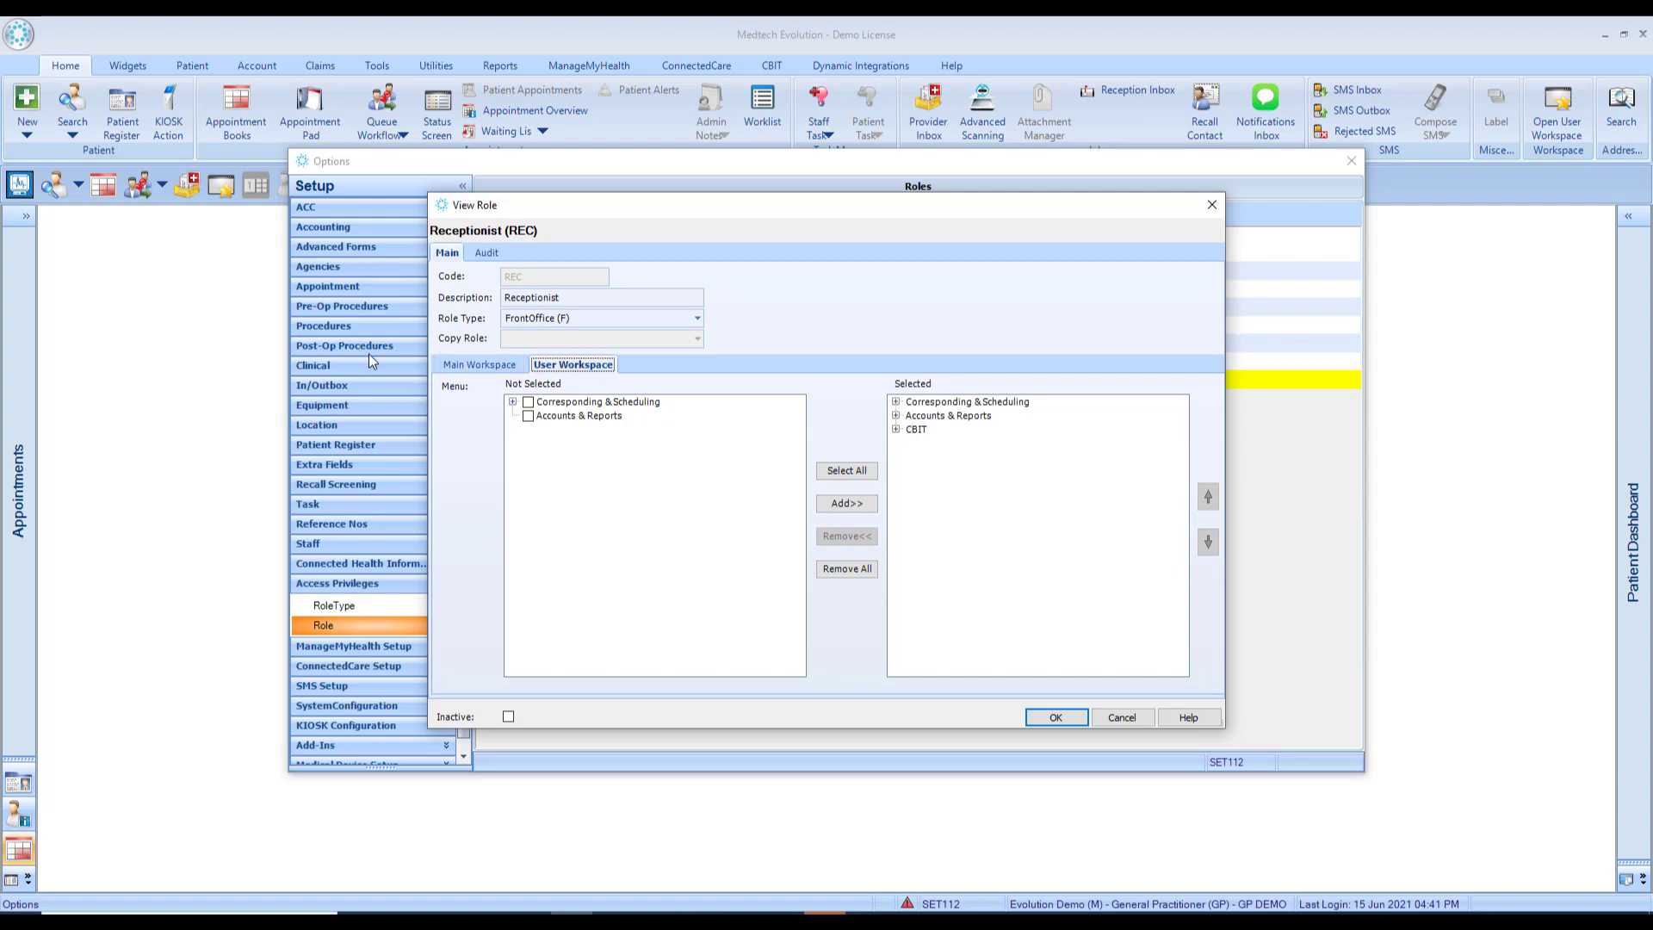
click(459, 365)
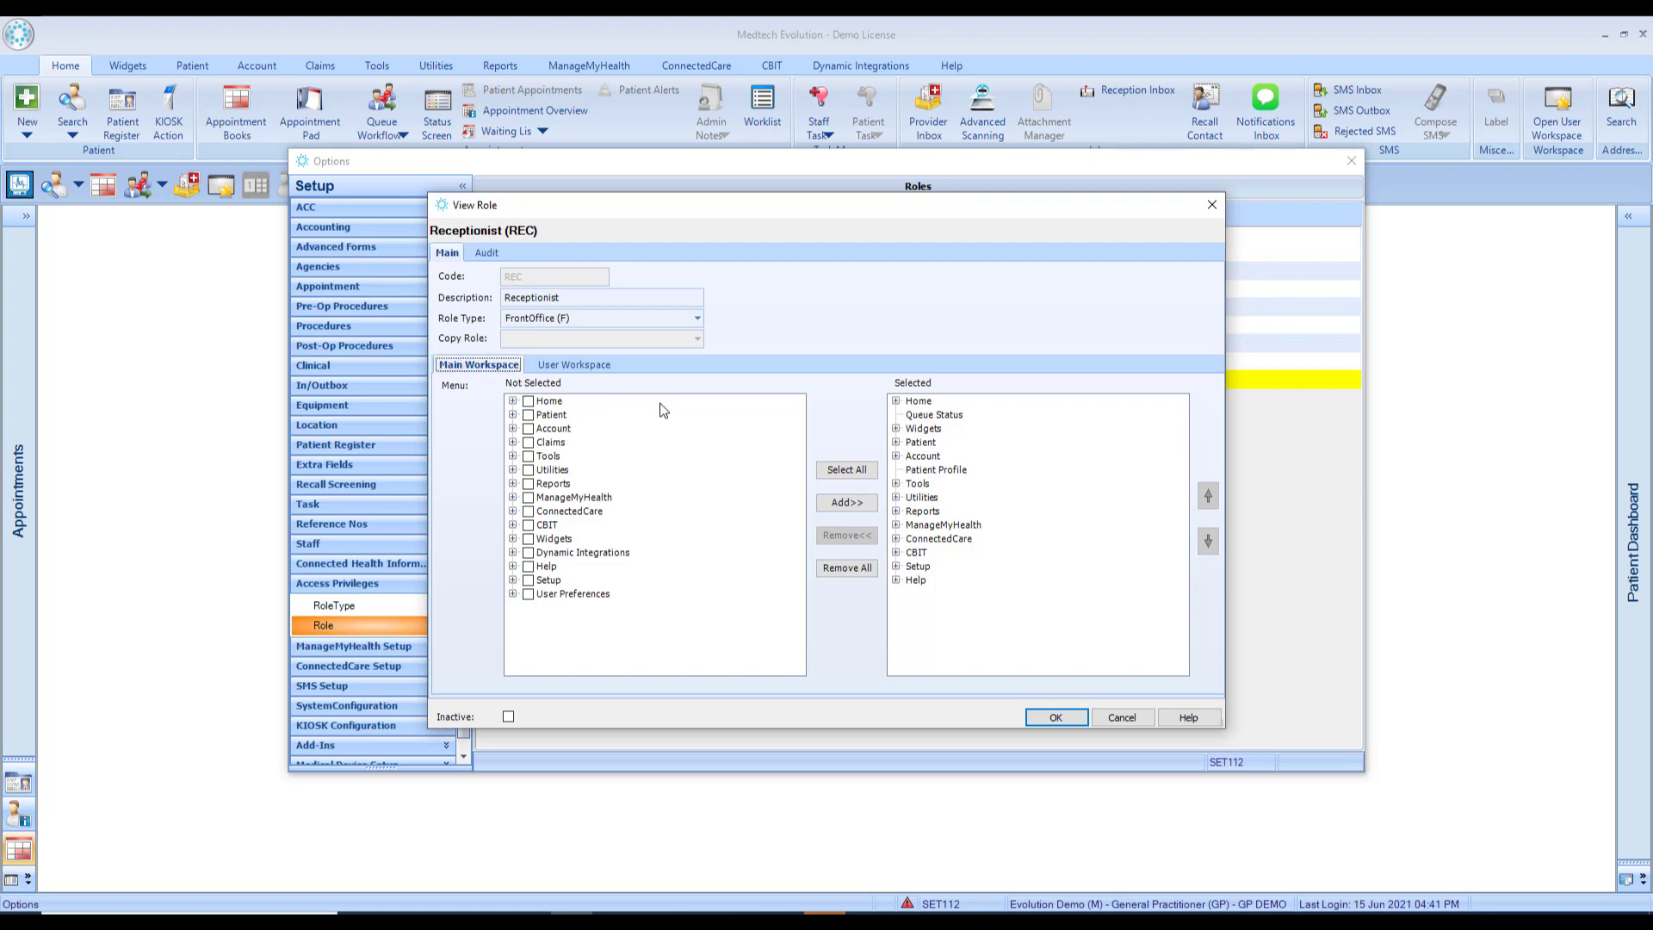
Remove the Workspace group under Home from the Receptionist role's selected Main Workspace menus.
click(896, 401)
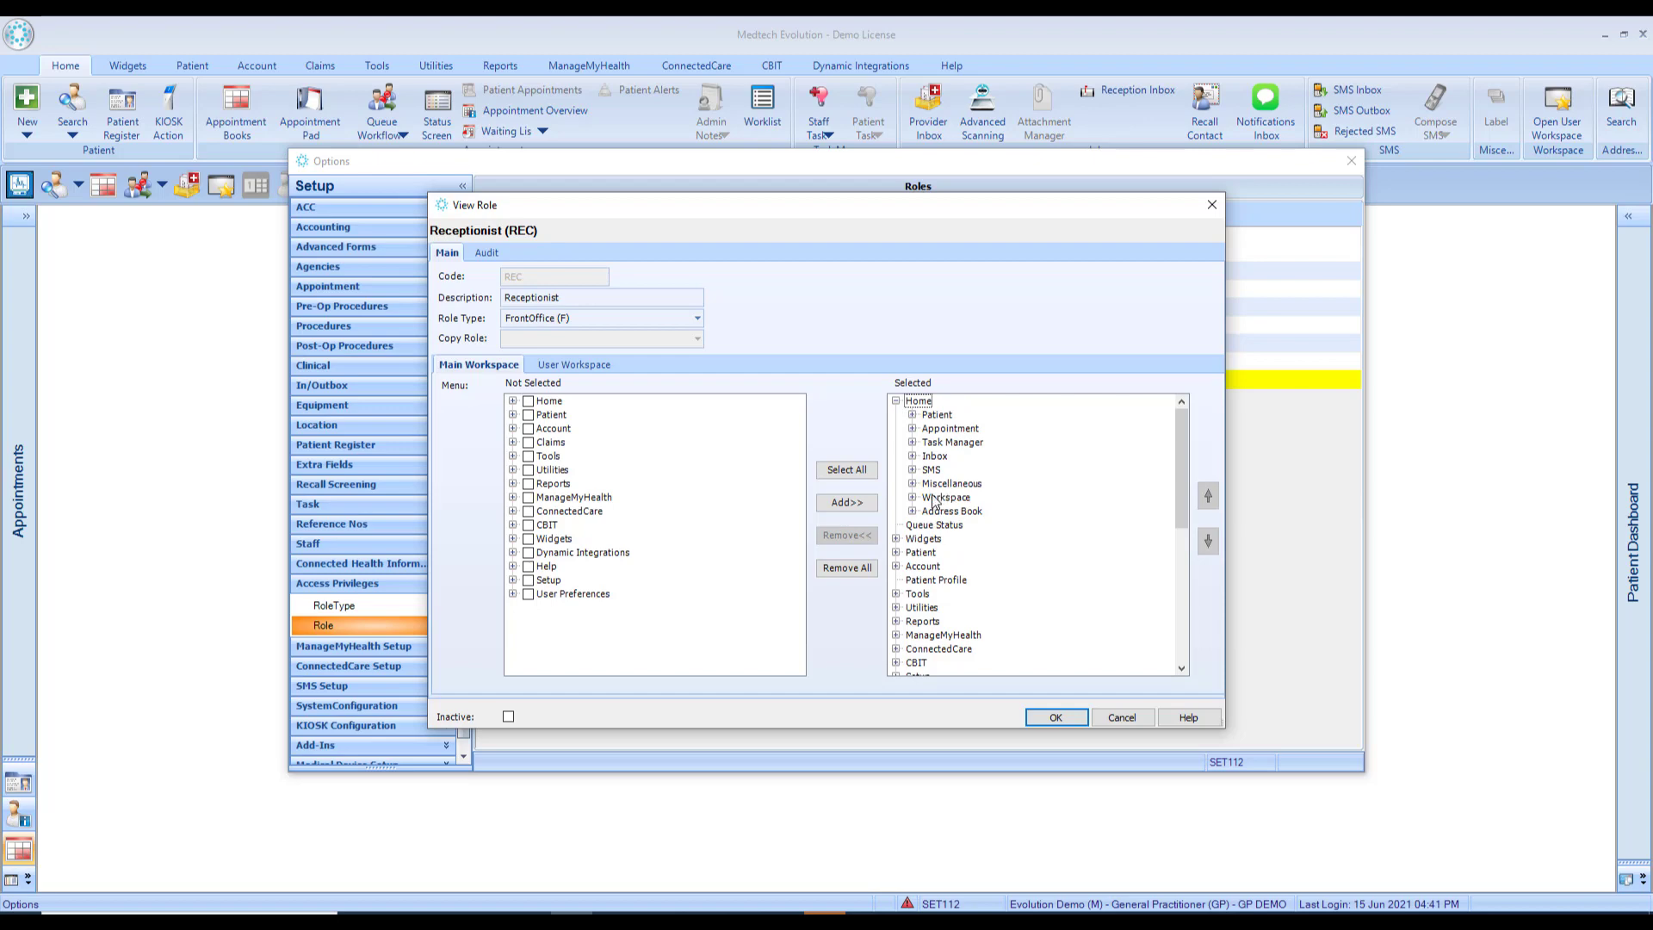
click(940, 499)
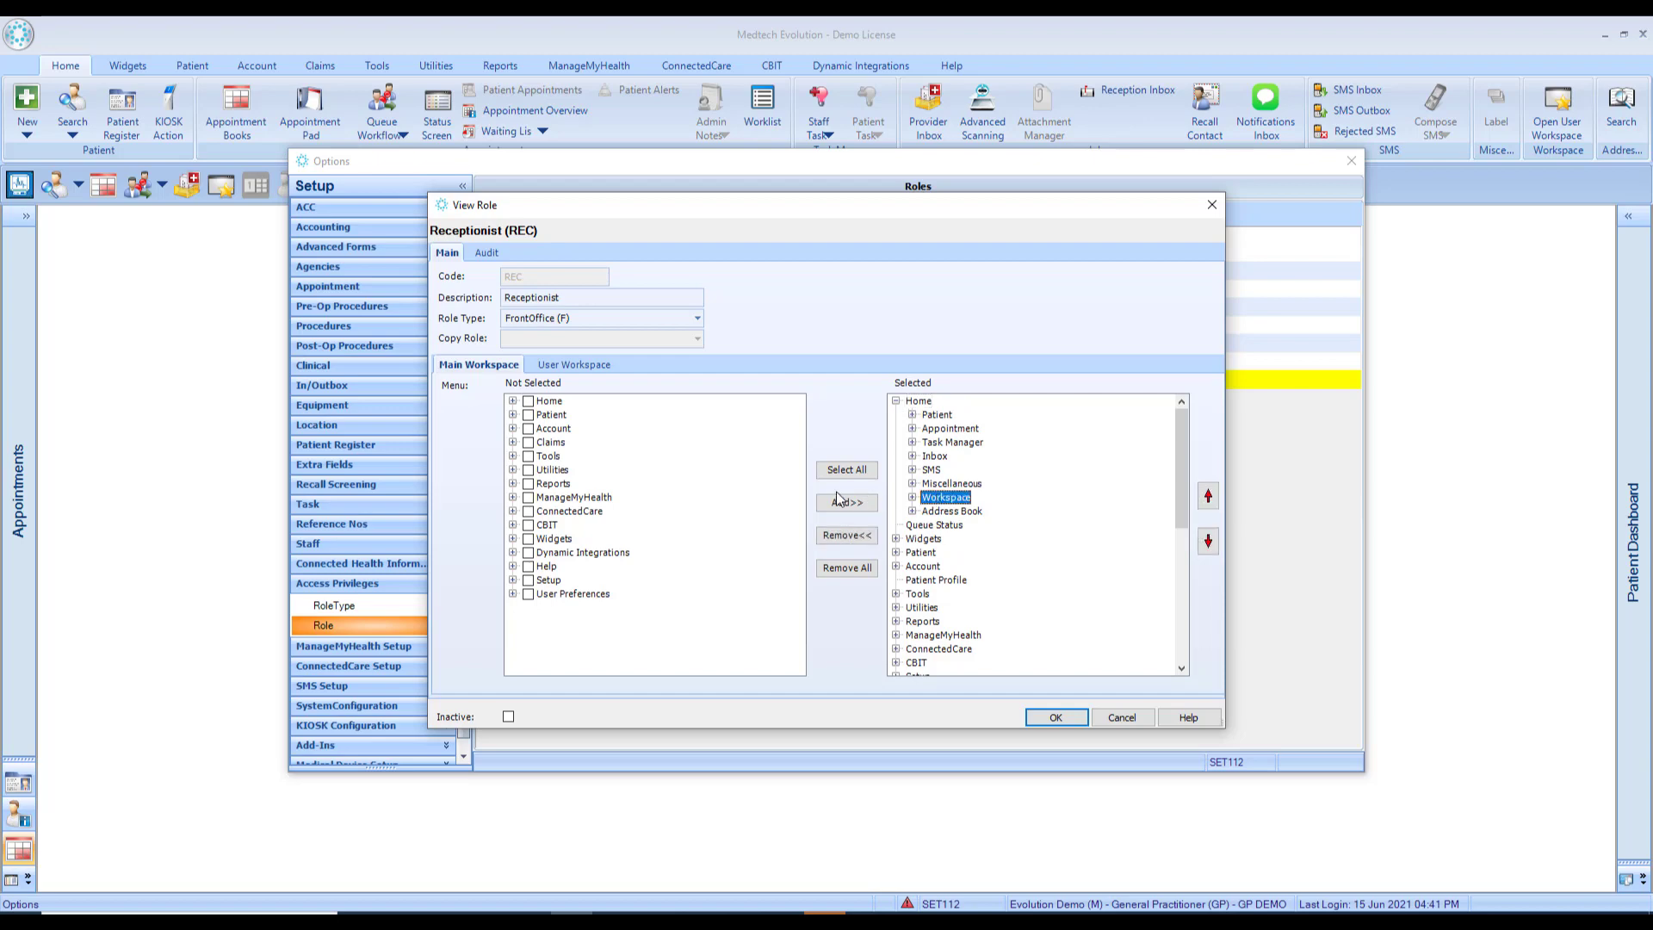
click(840, 538)
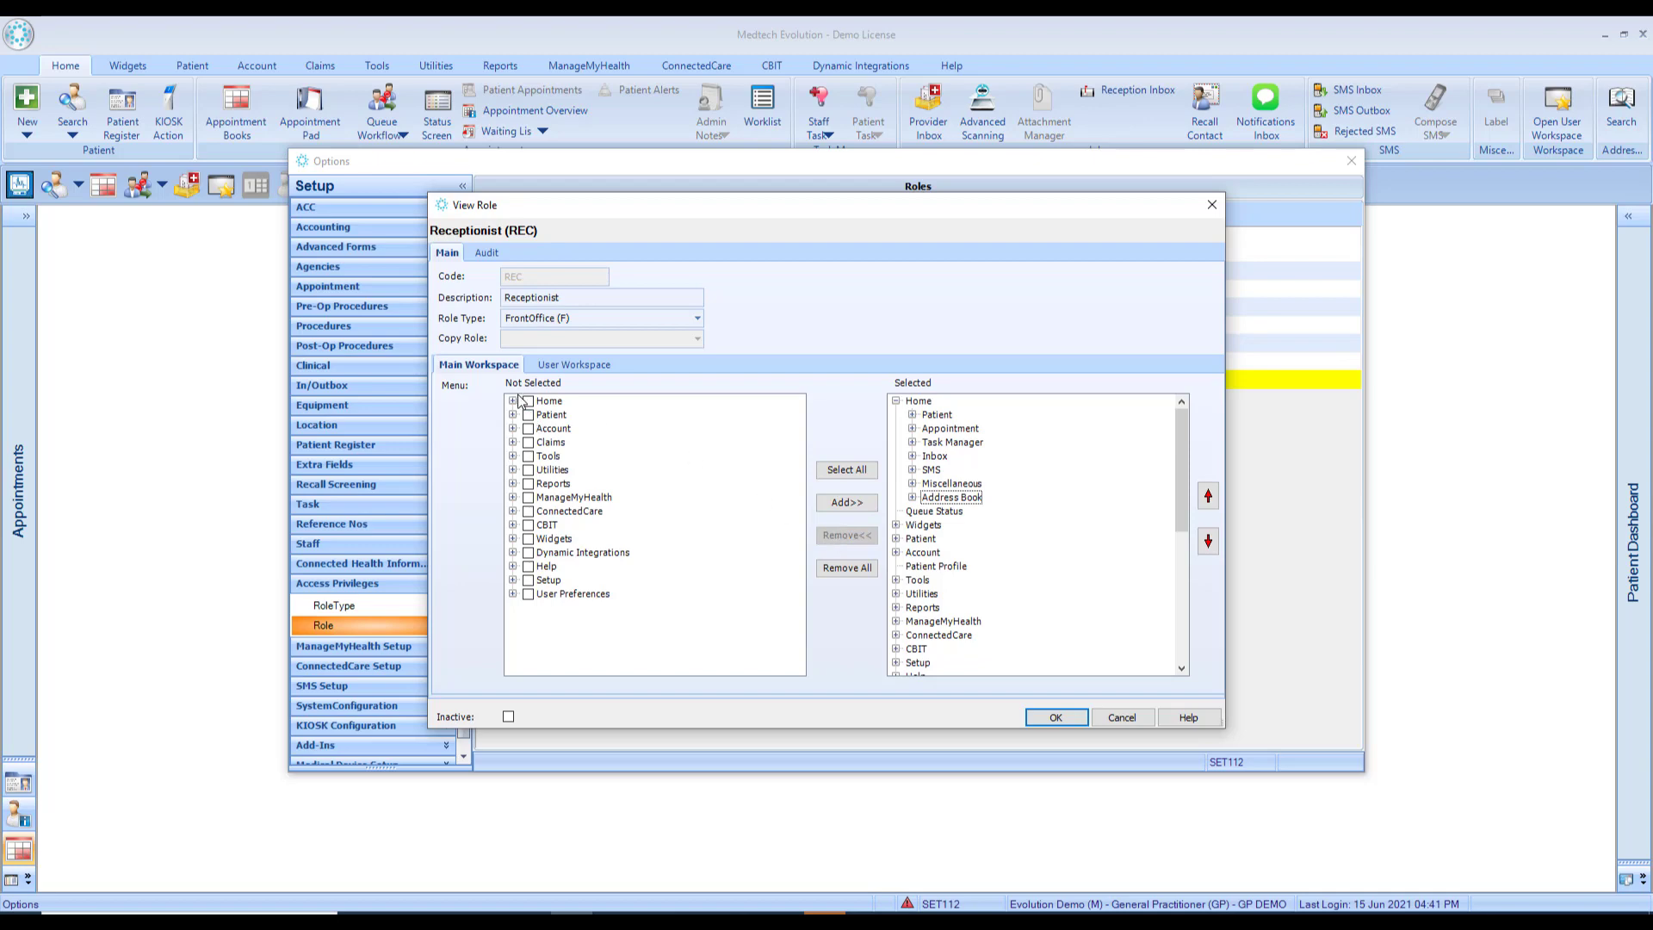
Add the Workspace group under Home back to the Receptionist role's selected Main Workspace menus.
click(513, 401)
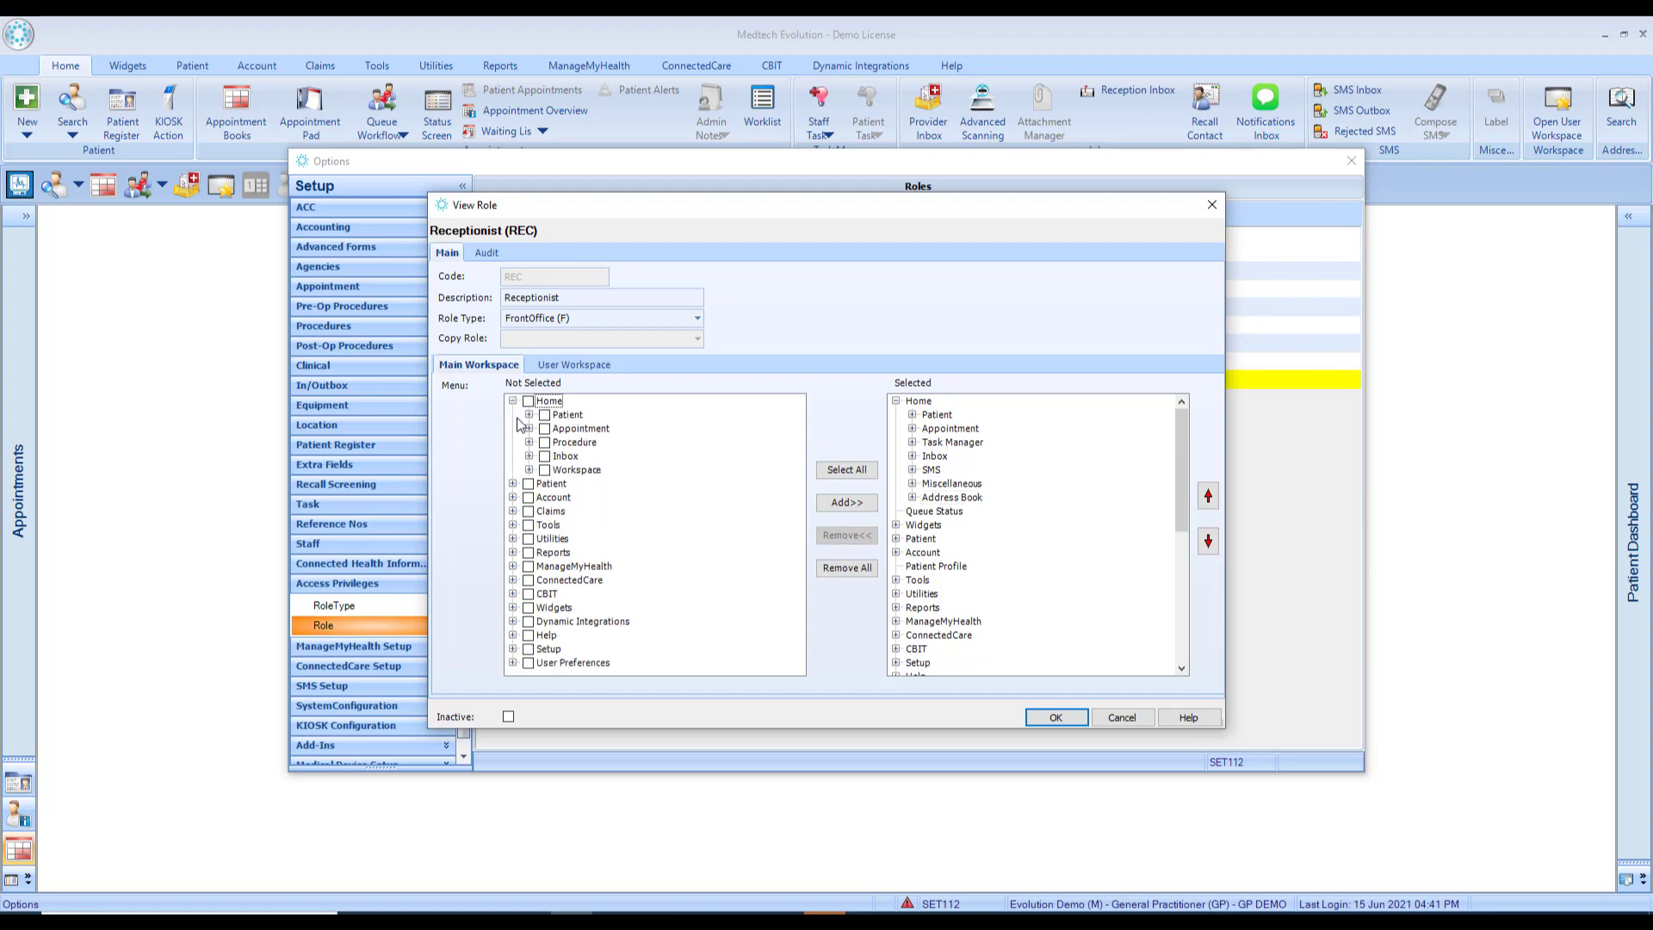
click(544, 470)
click(834, 510)
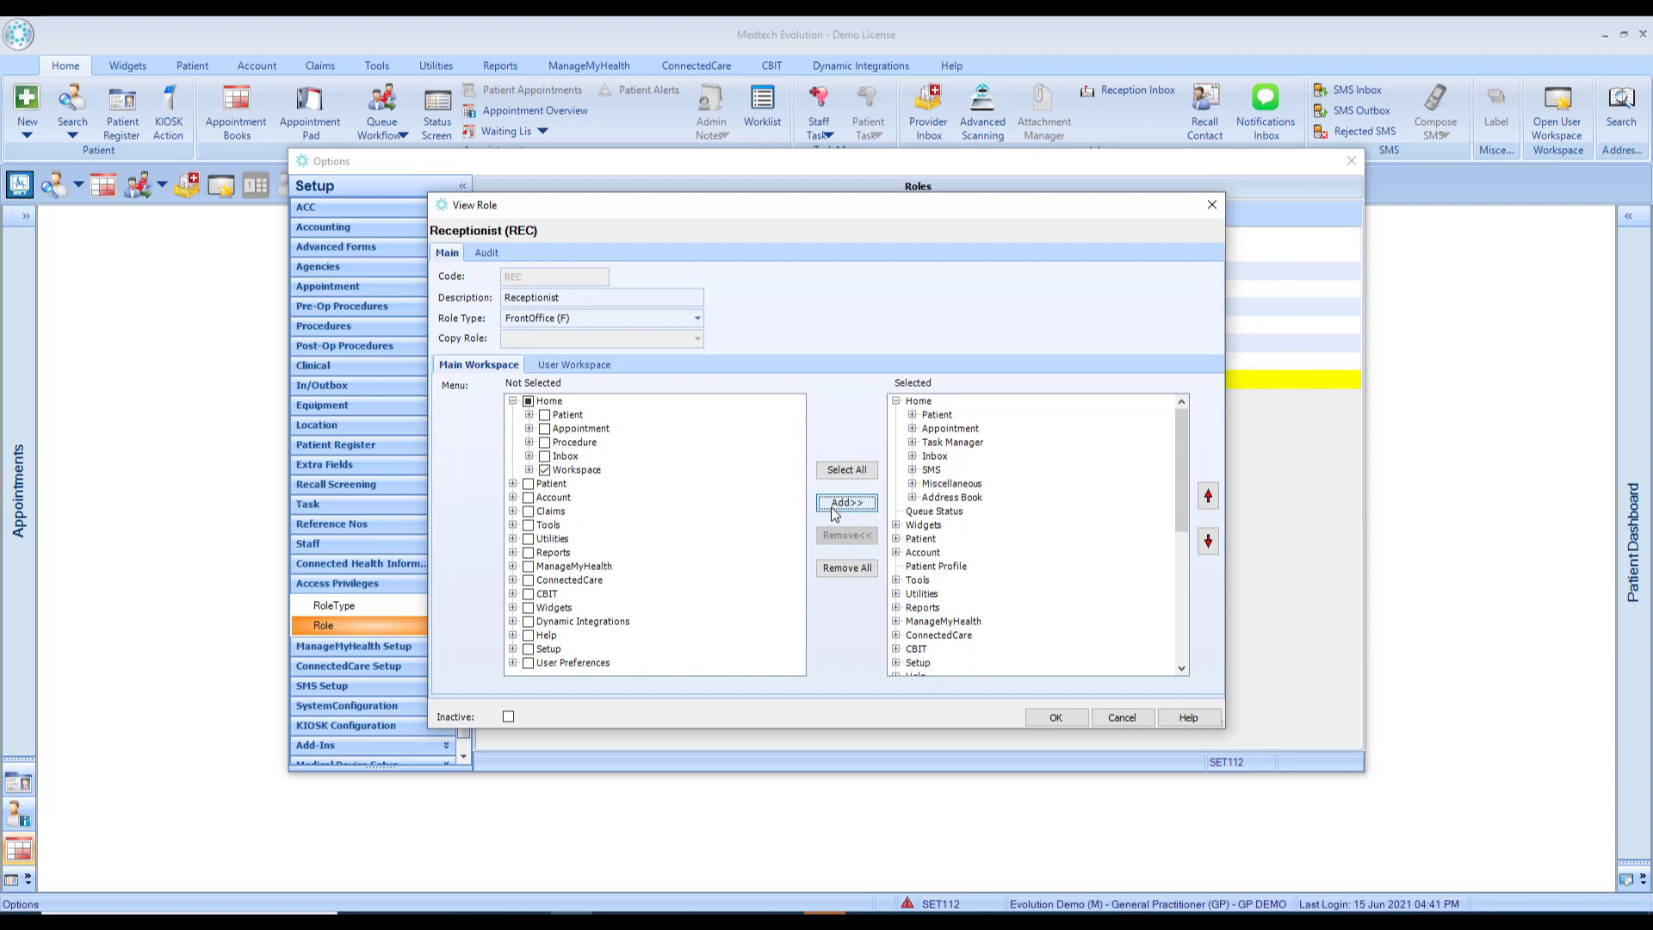
Add Open Main Workspace, under Corresponding & Scheduling > Workspace, to the Receptionist role's selected User Workspace menus.
click(584, 369)
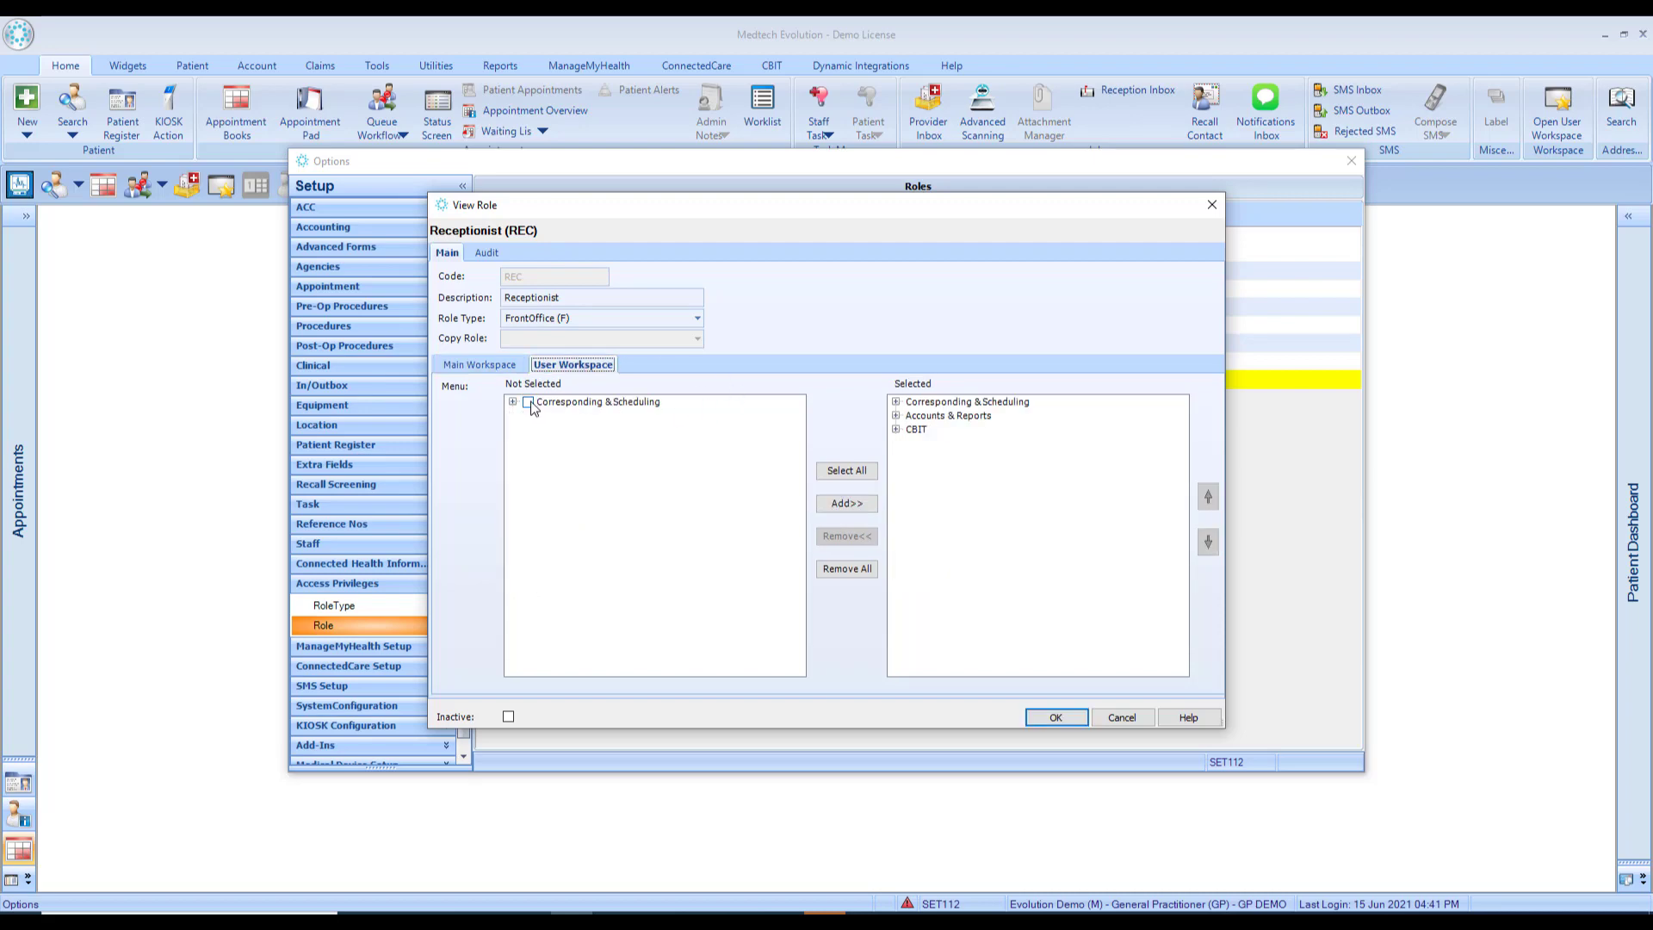
click(896, 430)
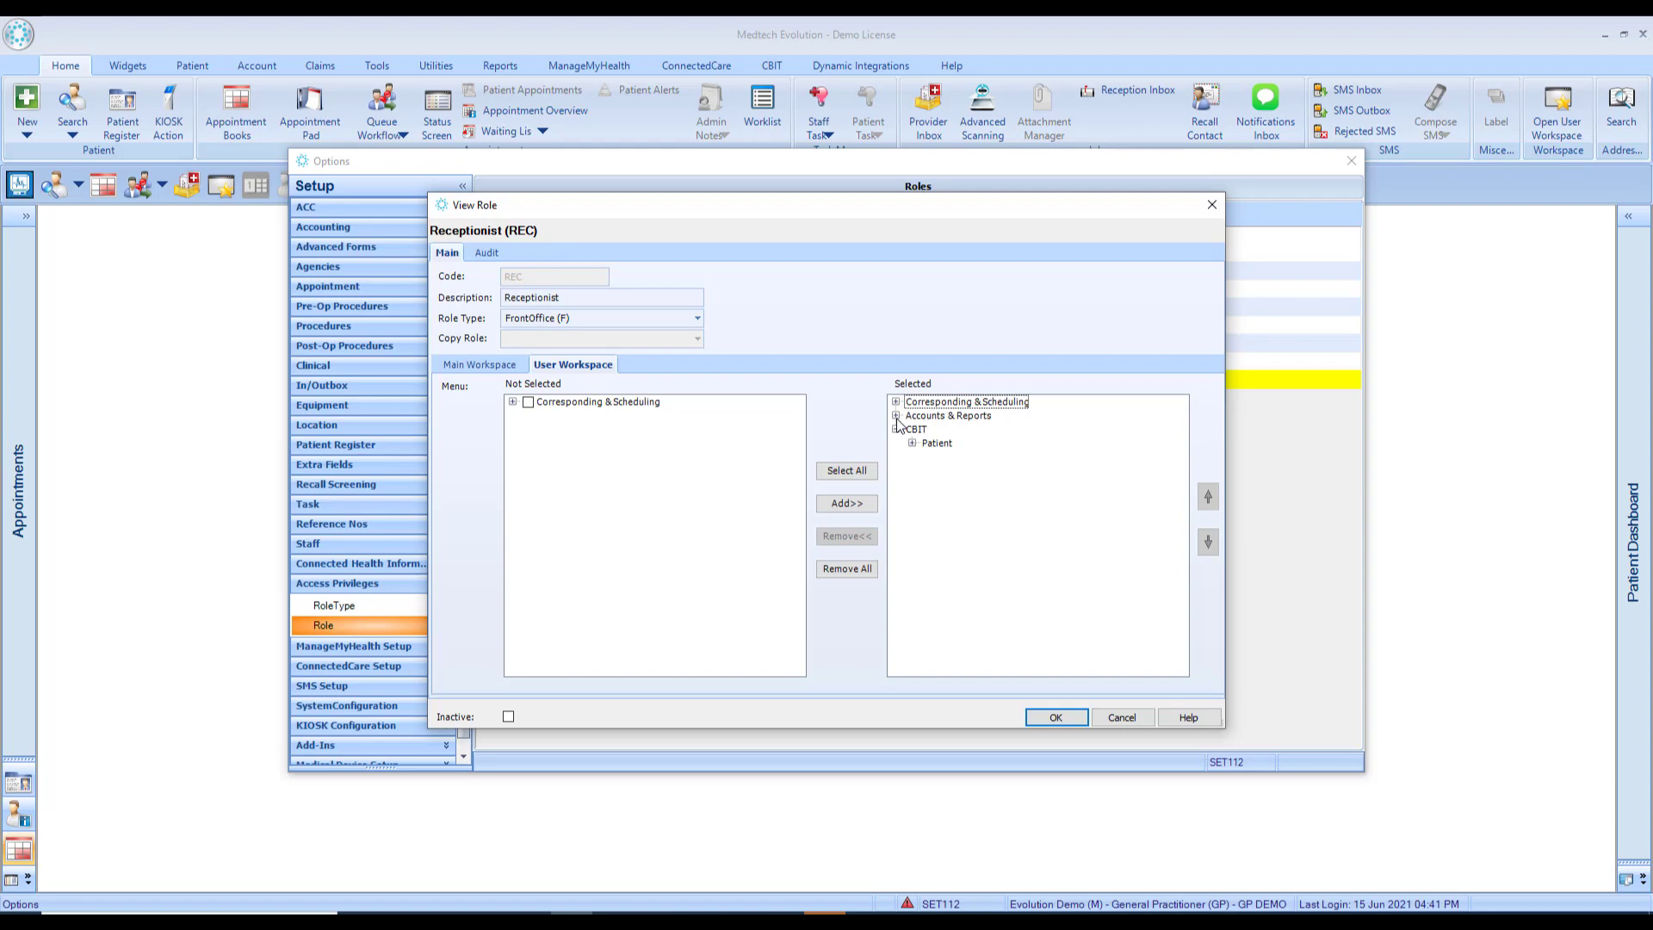
click(896, 416)
click(896, 402)
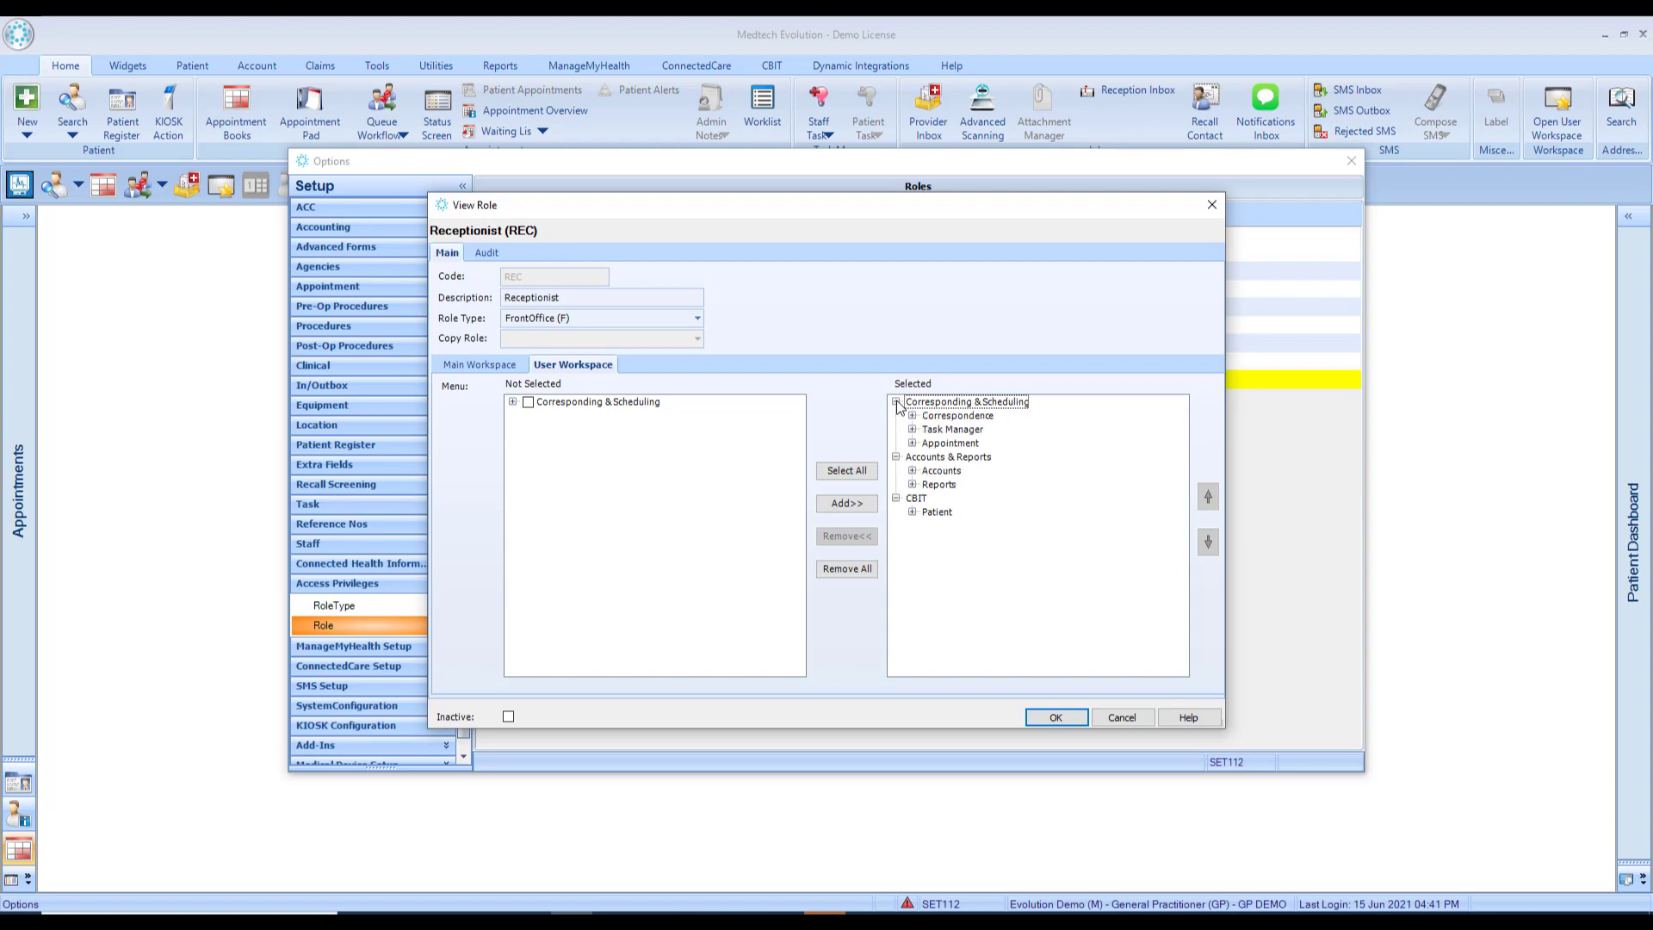
click(514, 402)
click(529, 416)
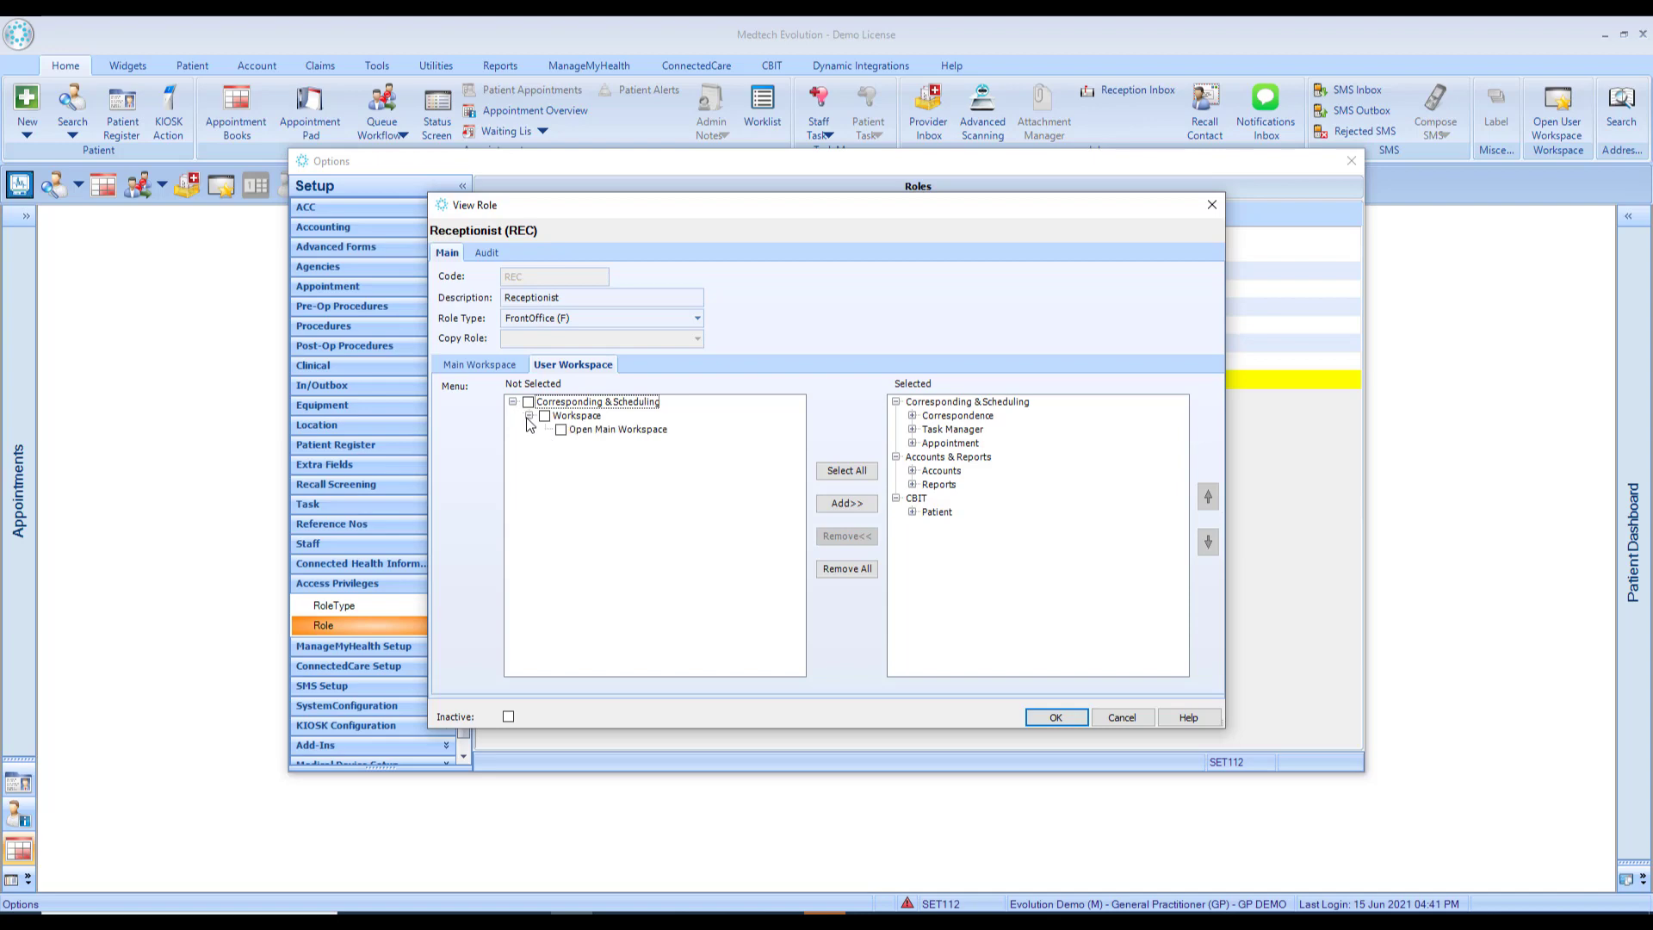
click(561, 429)
click(848, 504)
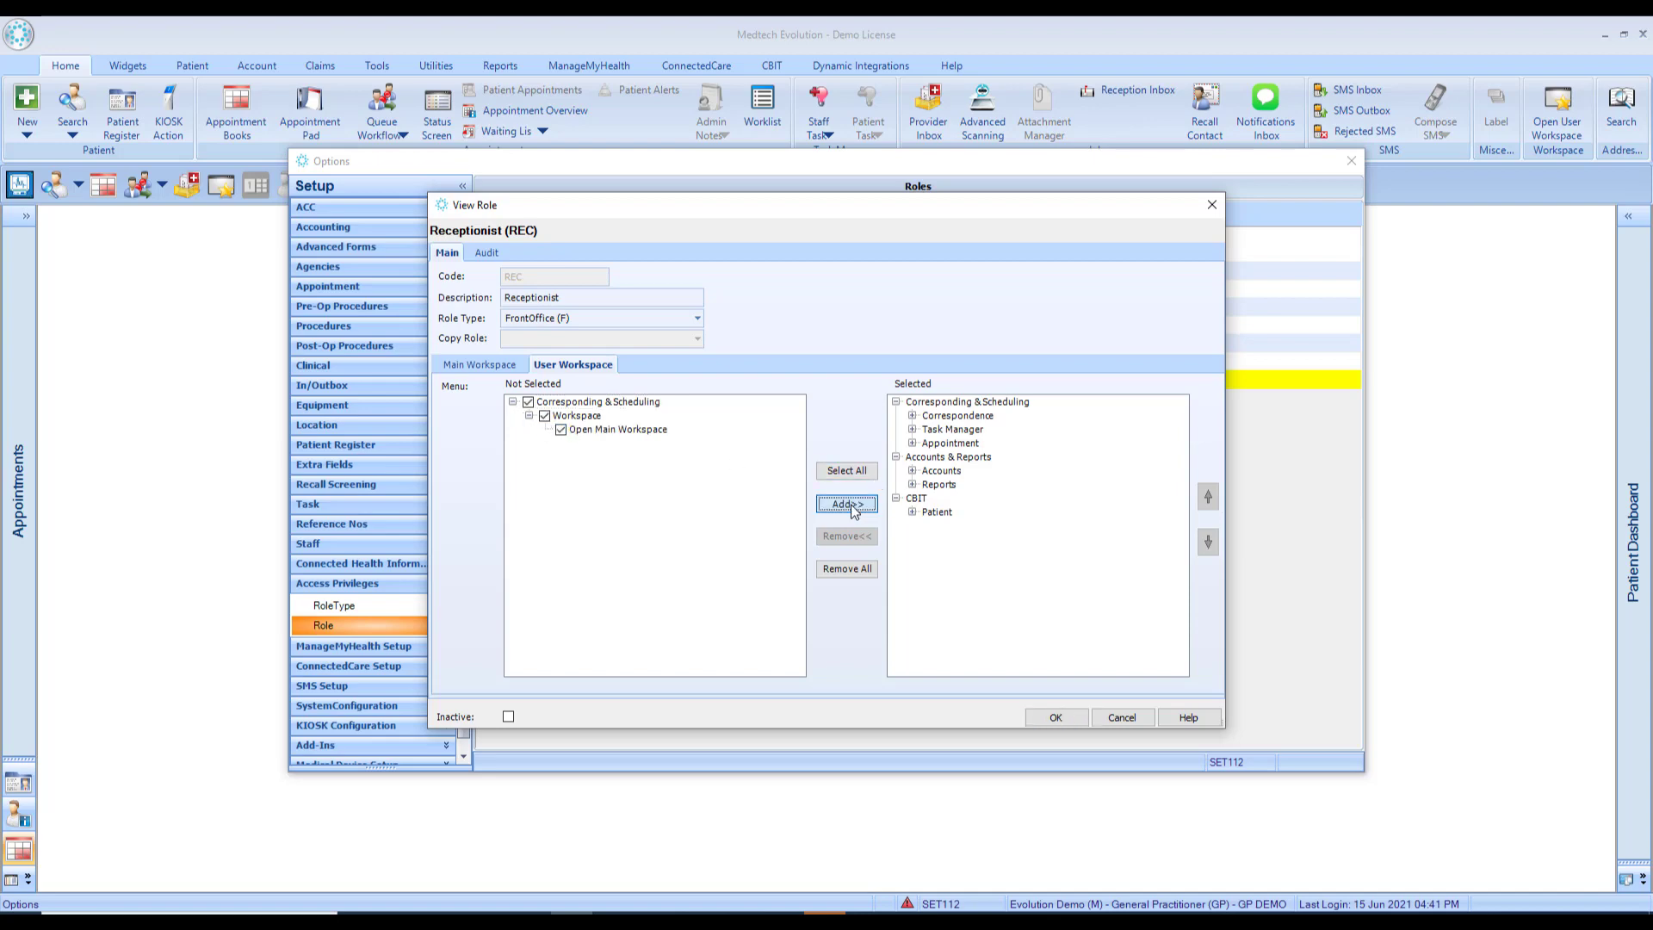
Save the Receptionist role changes, acknowledge the notice and close the setup options.
click(1057, 718)
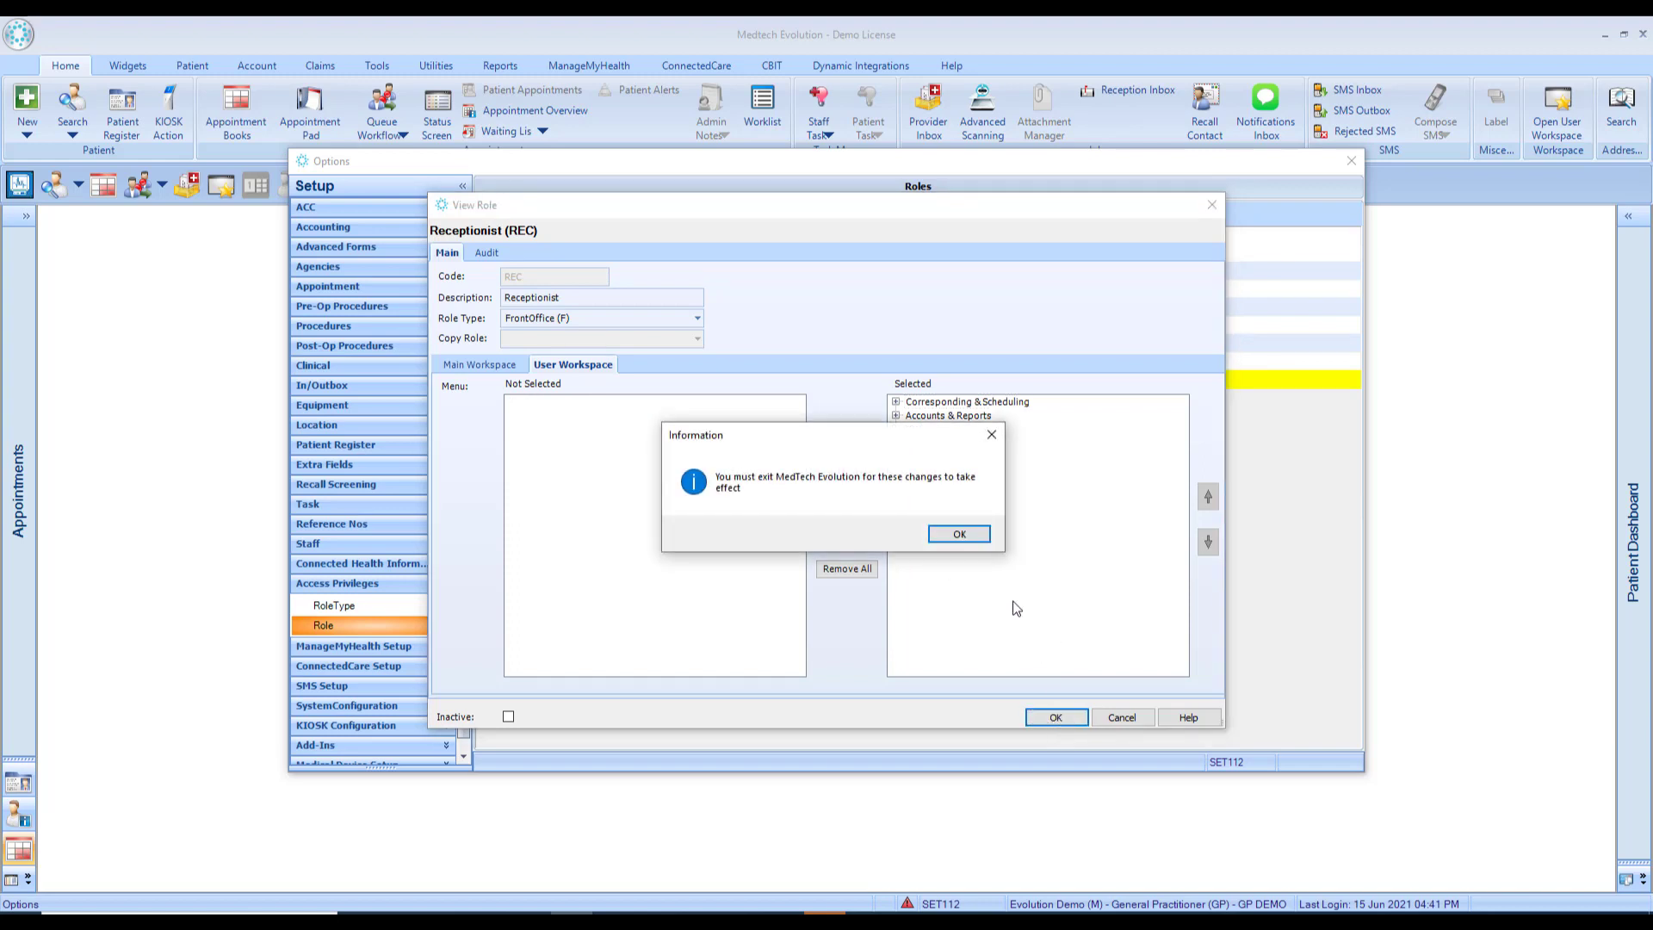
click(958, 534)
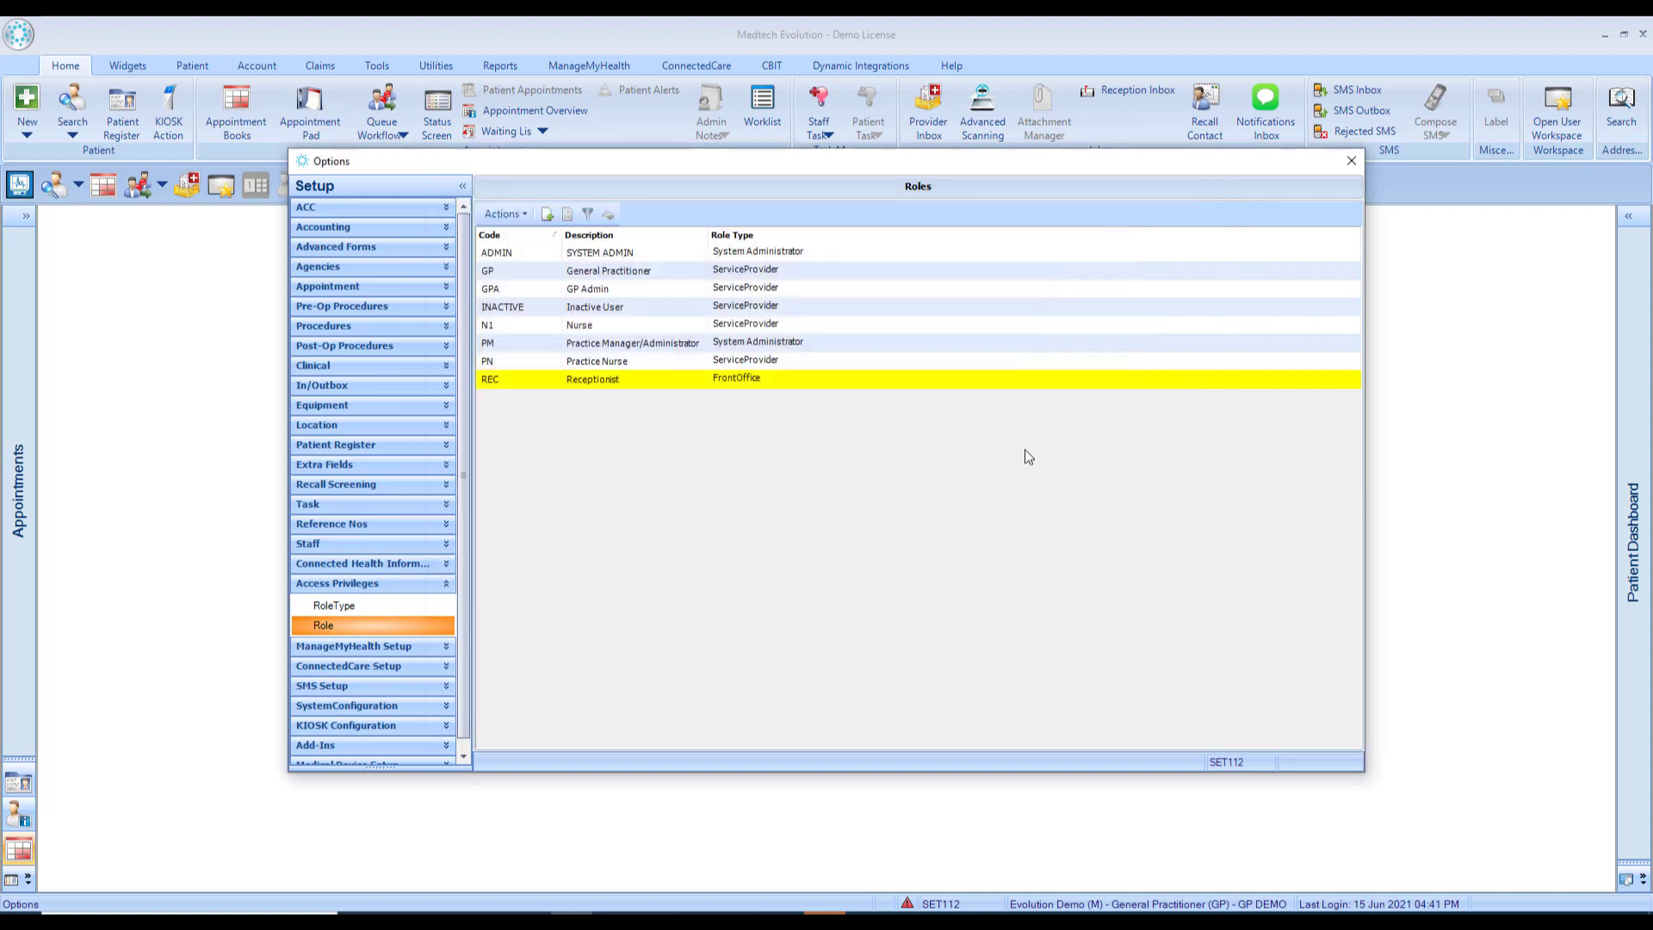
click(1352, 163)
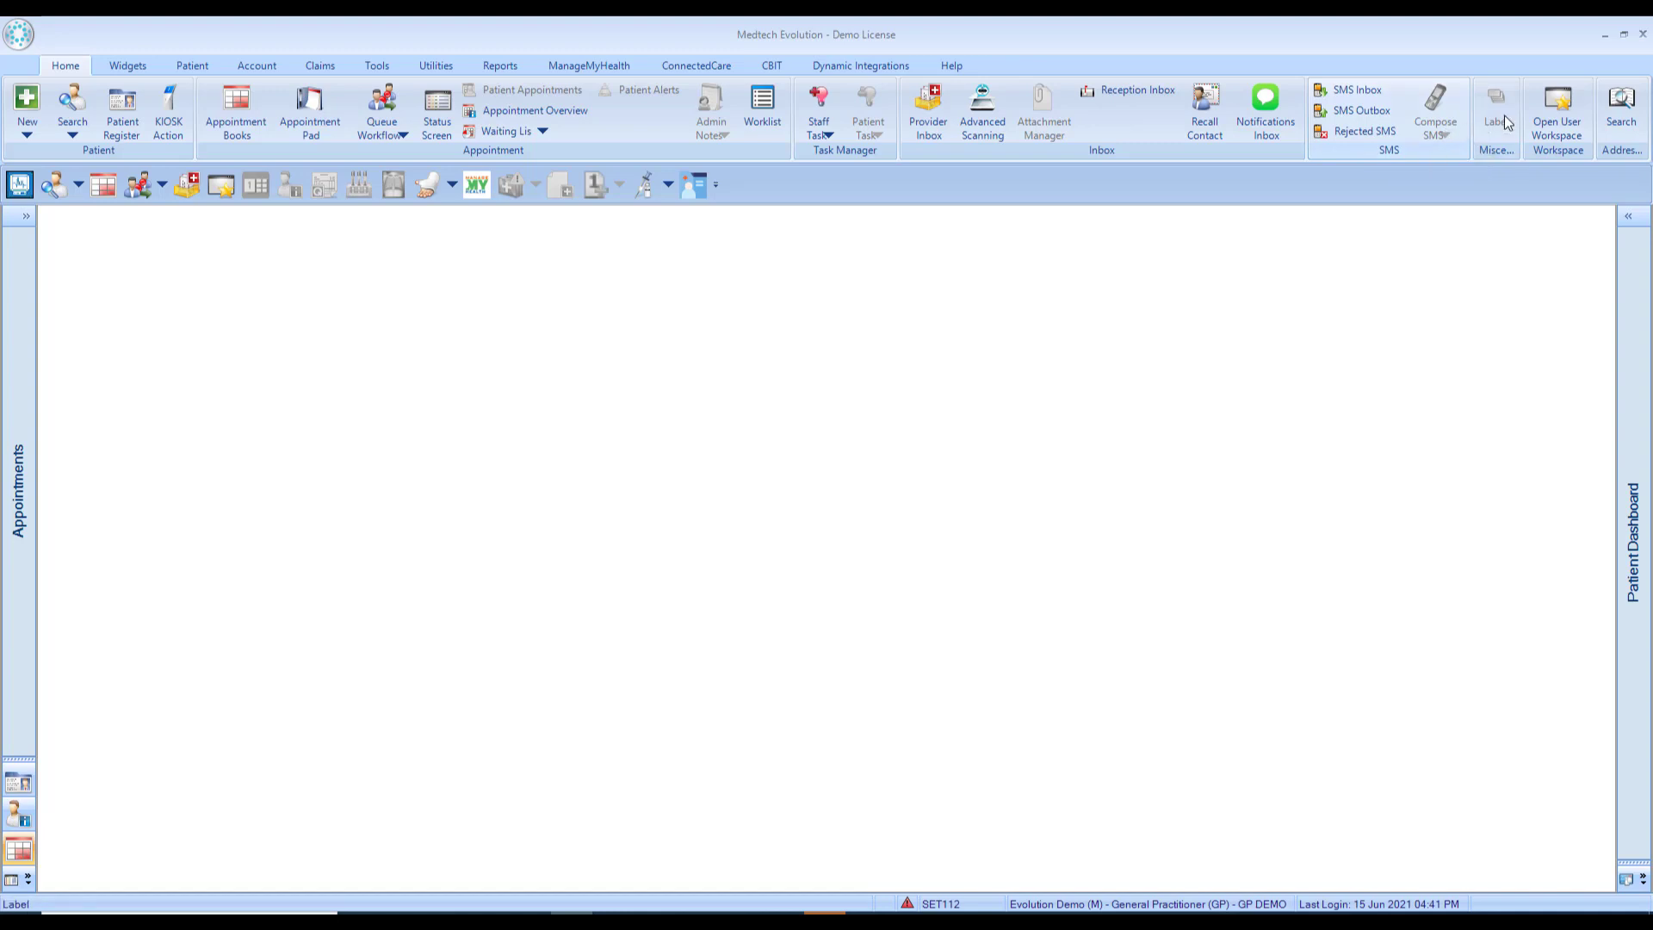
Open the User Workspace, examine its Corresponding & Scheduling, Accounts & Reports and CBIT modules, and return to the Main Workspace.
click(1560, 103)
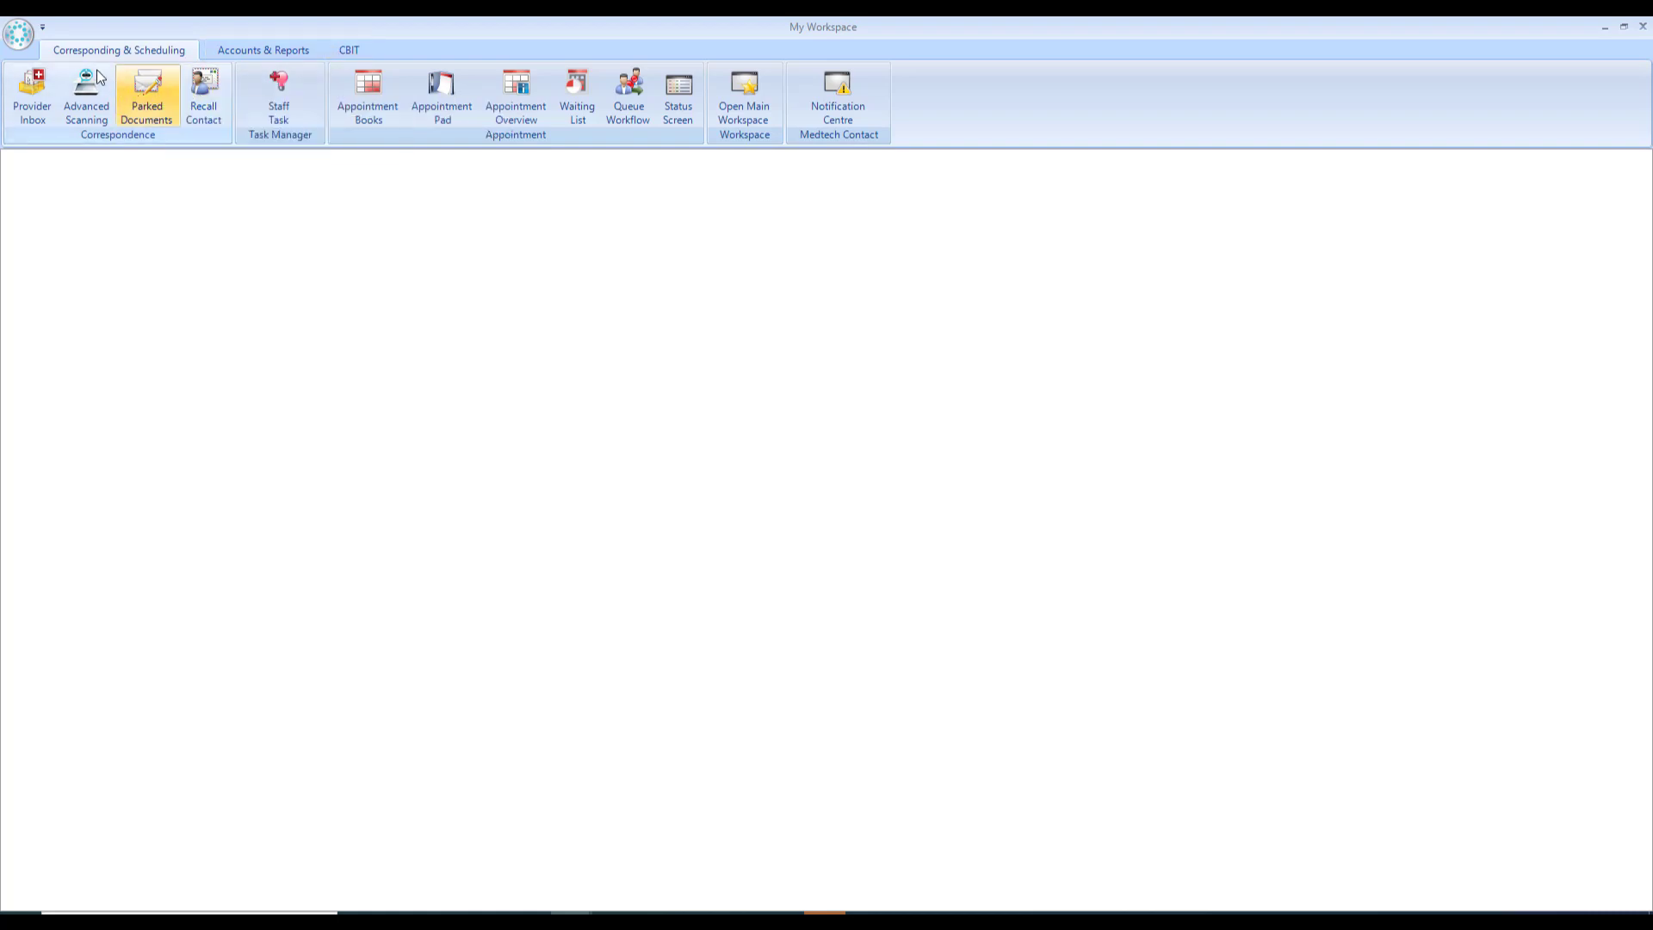
click(231, 50)
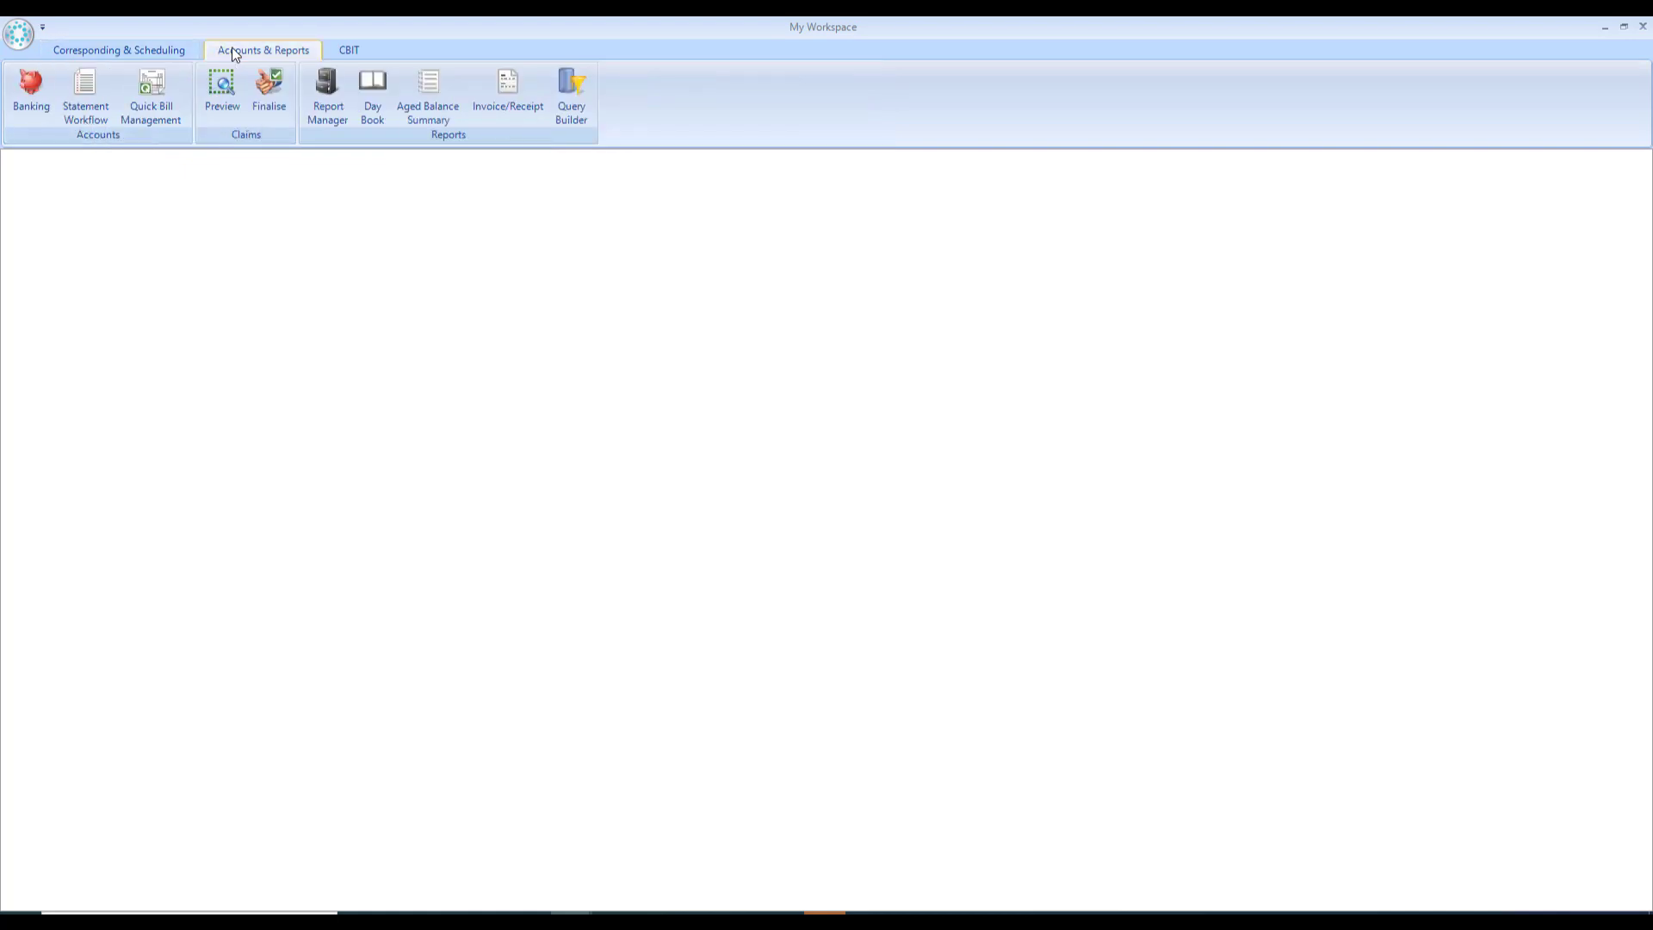
click(350, 45)
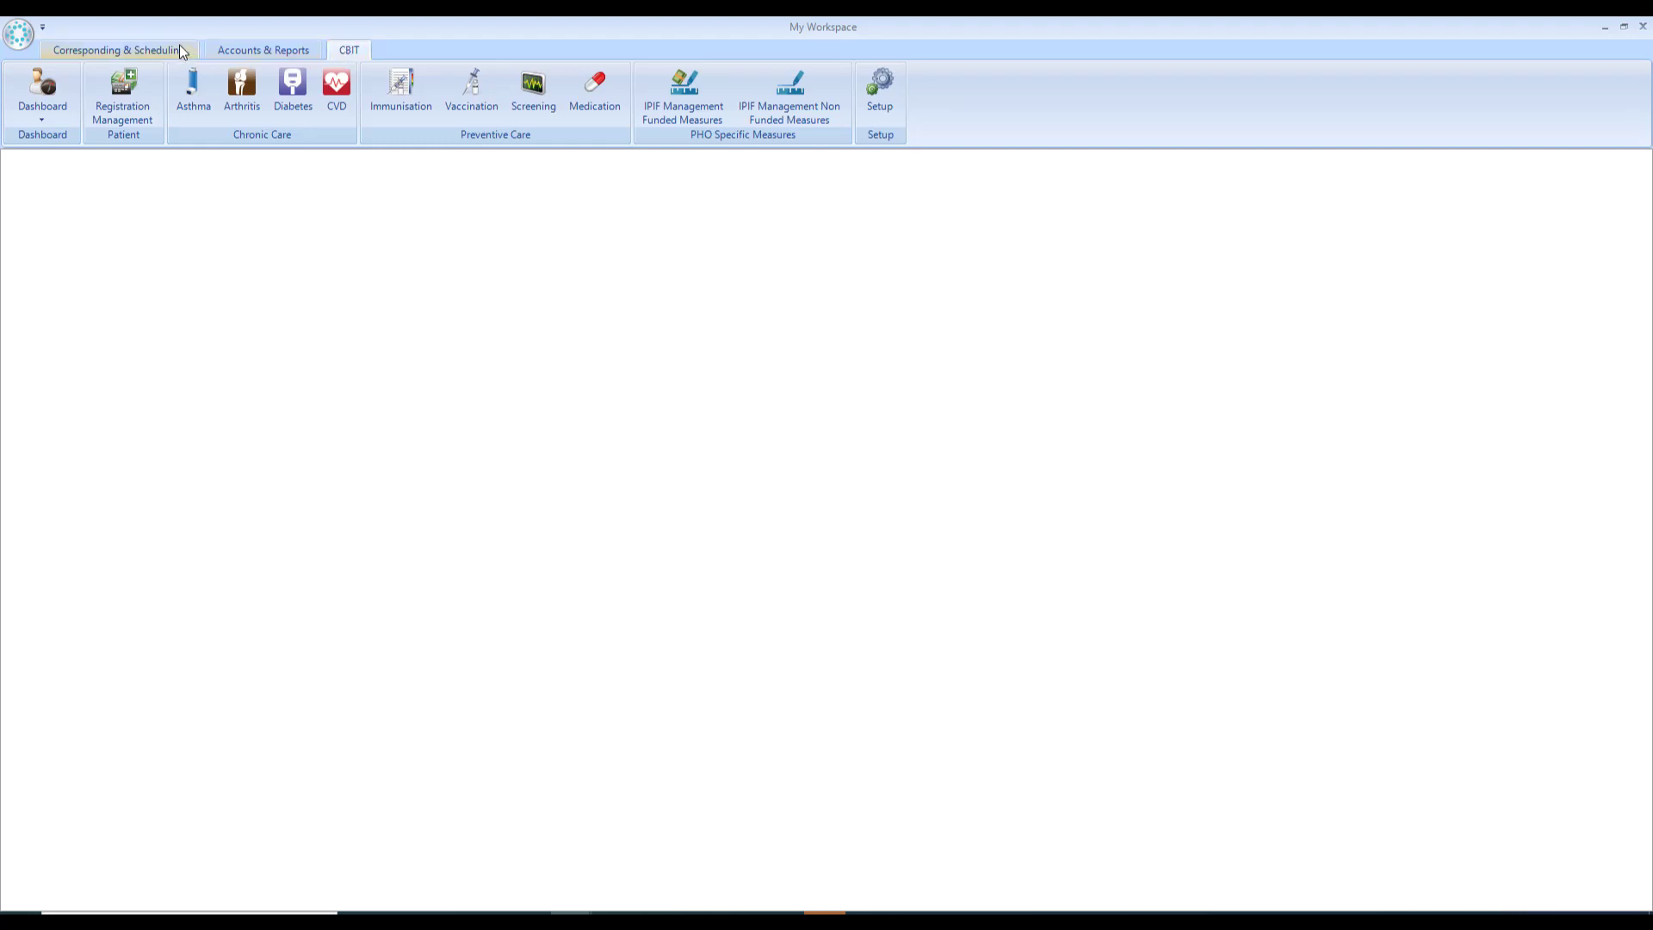
click(126, 53)
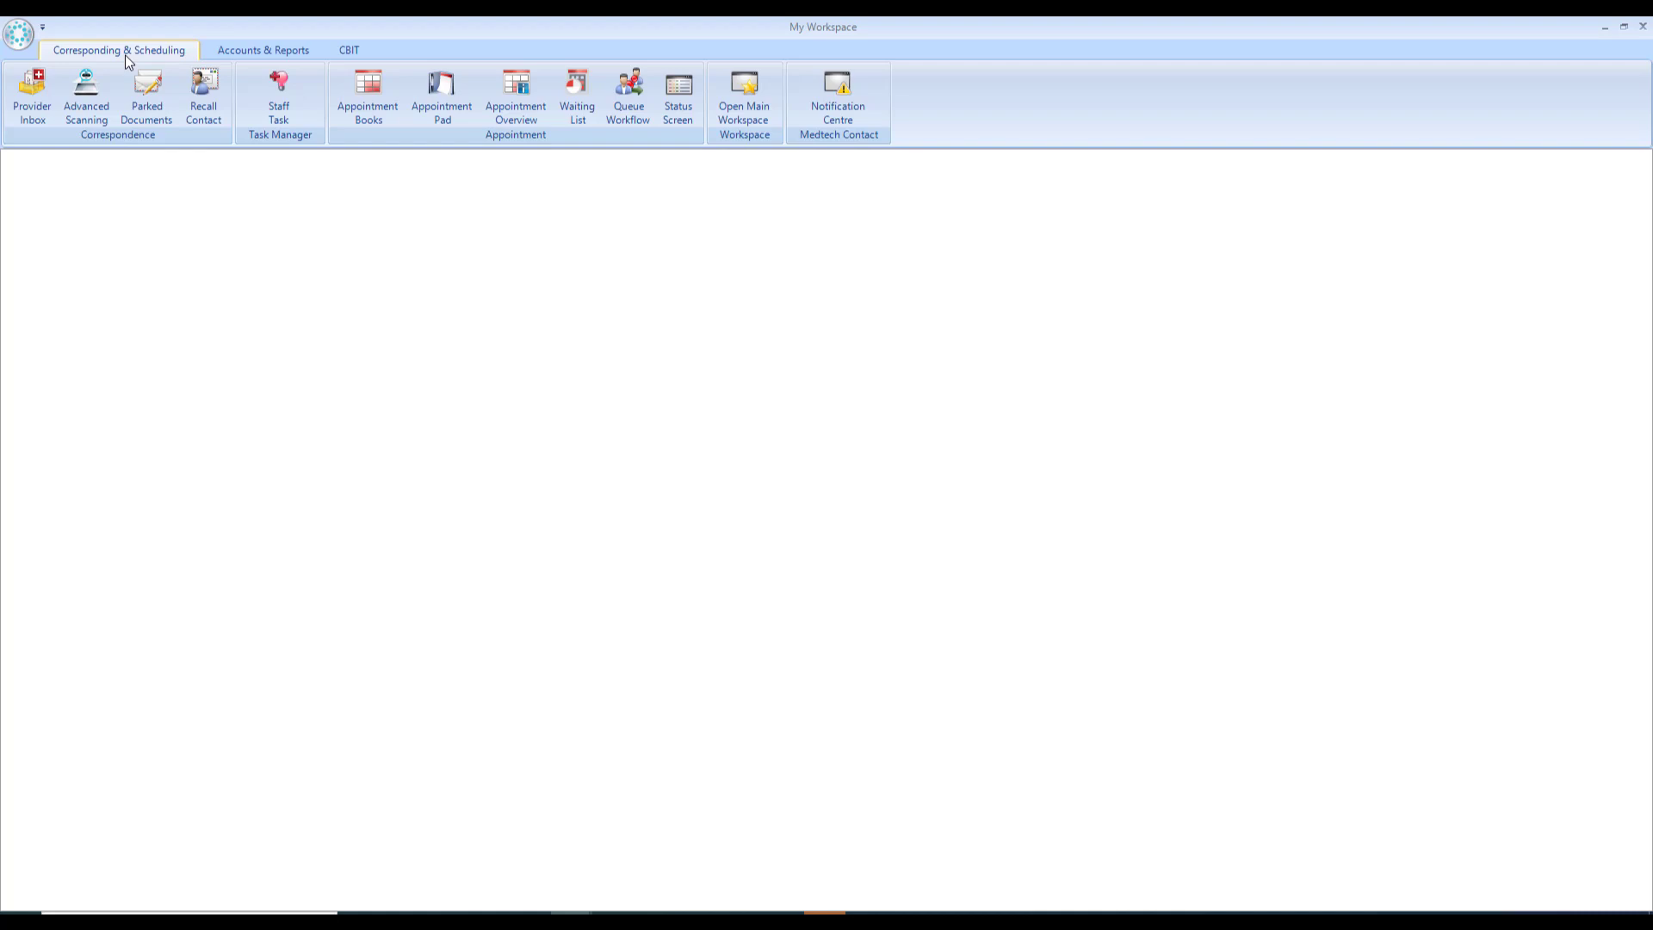
click(231, 54)
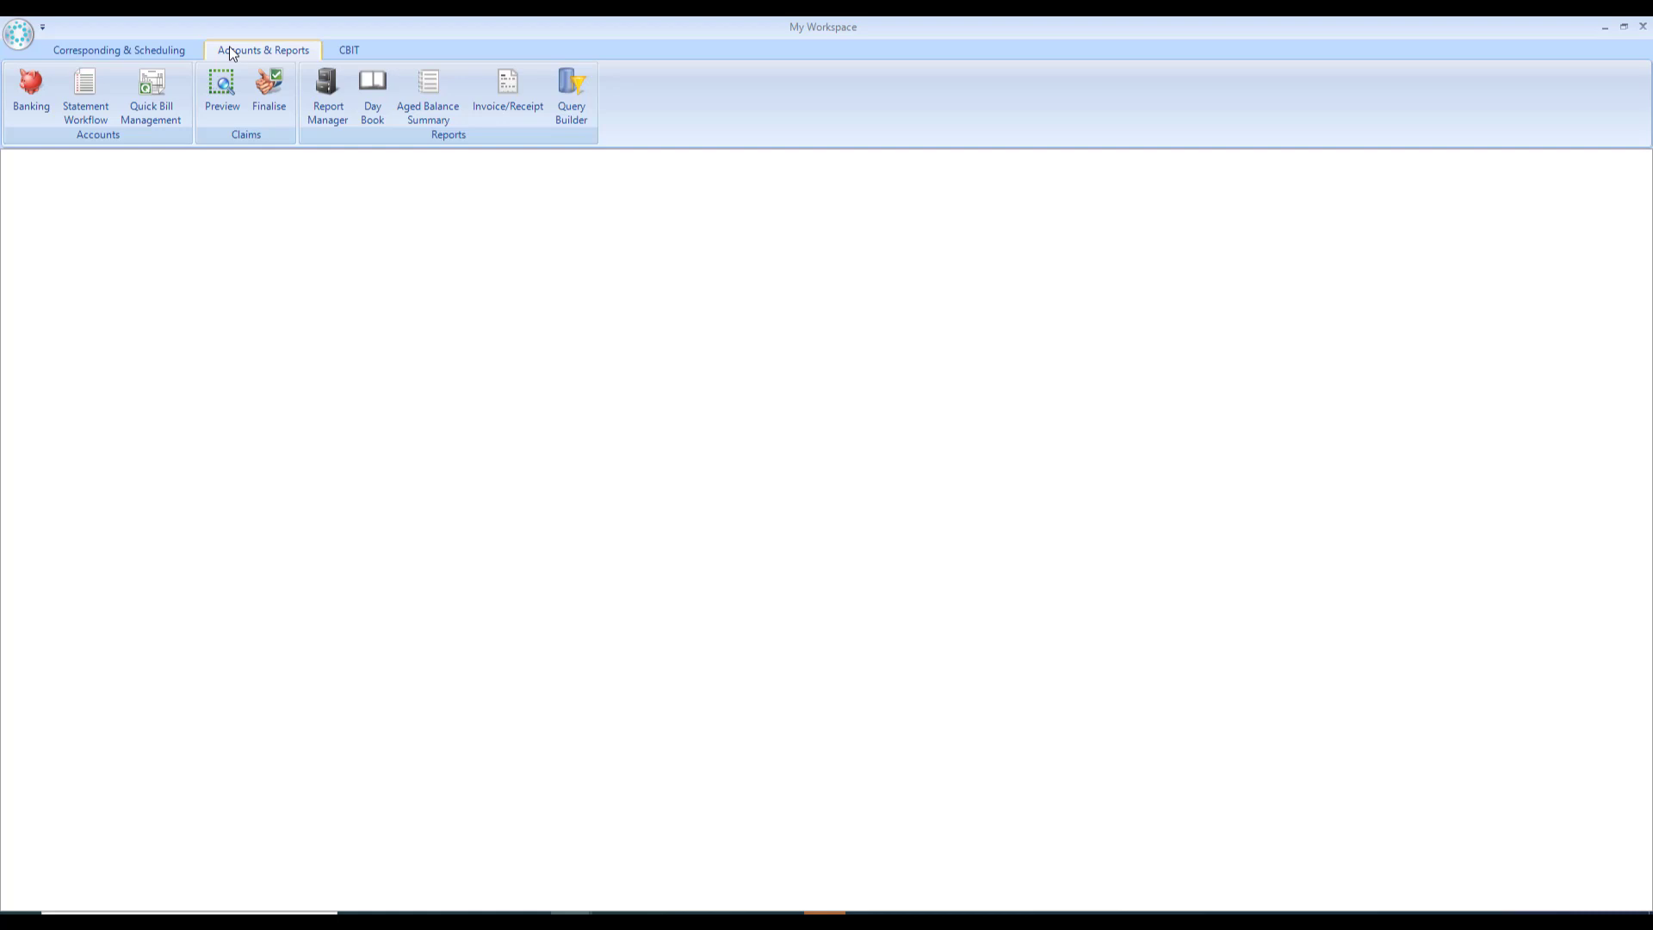
click(350, 52)
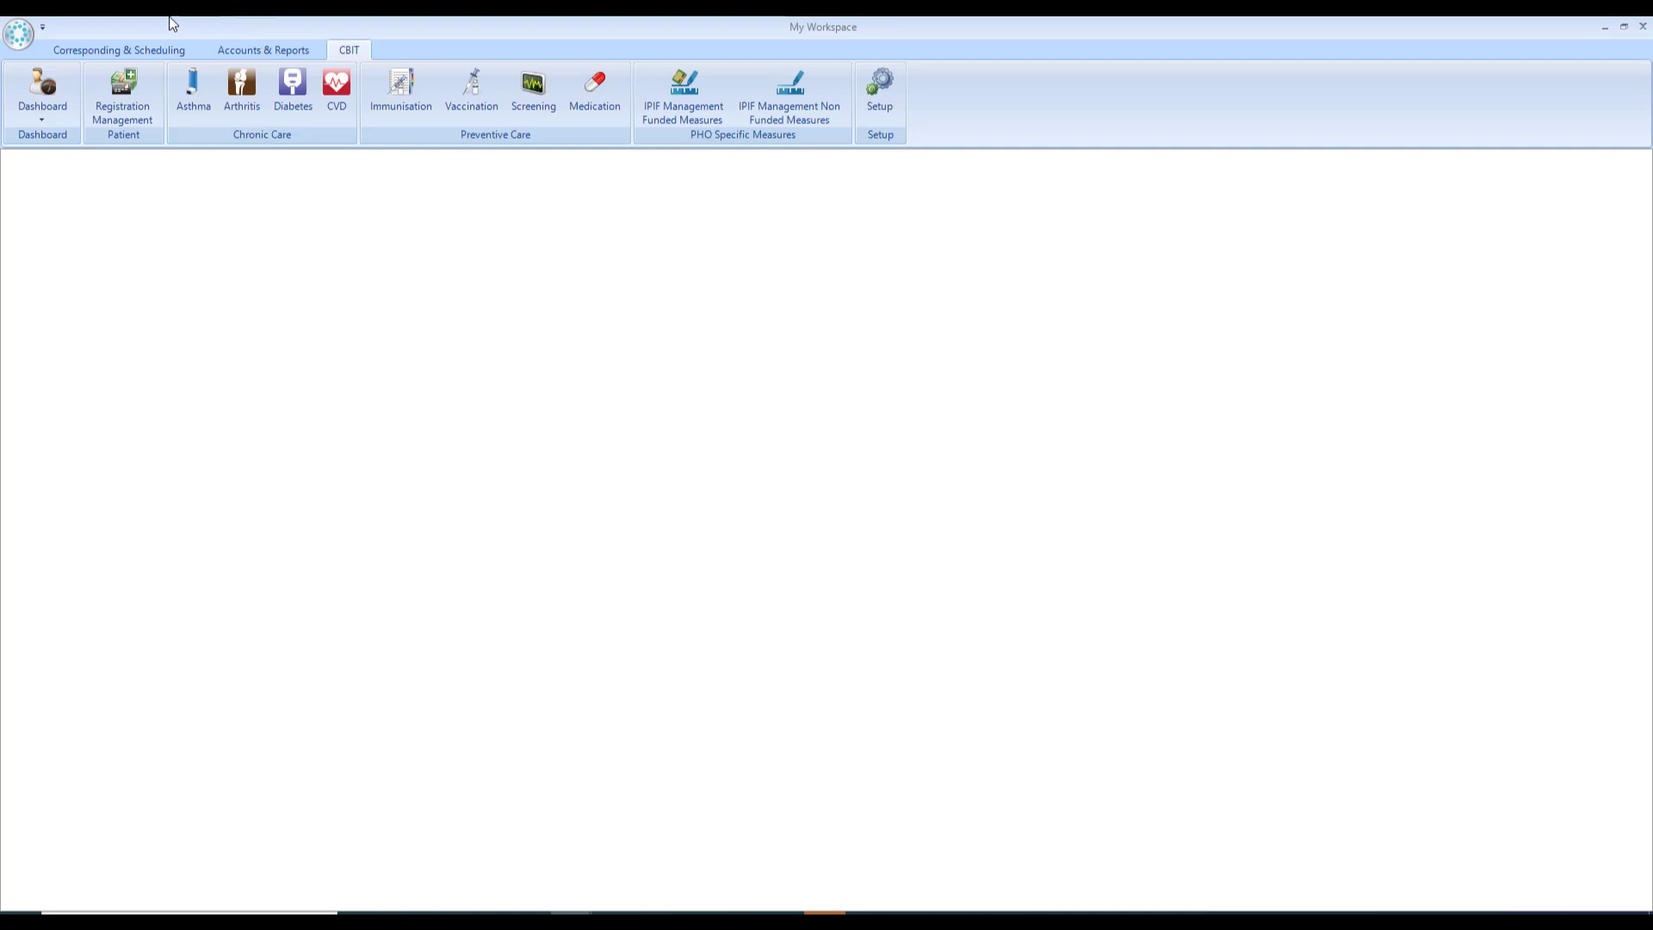
click(16, 36)
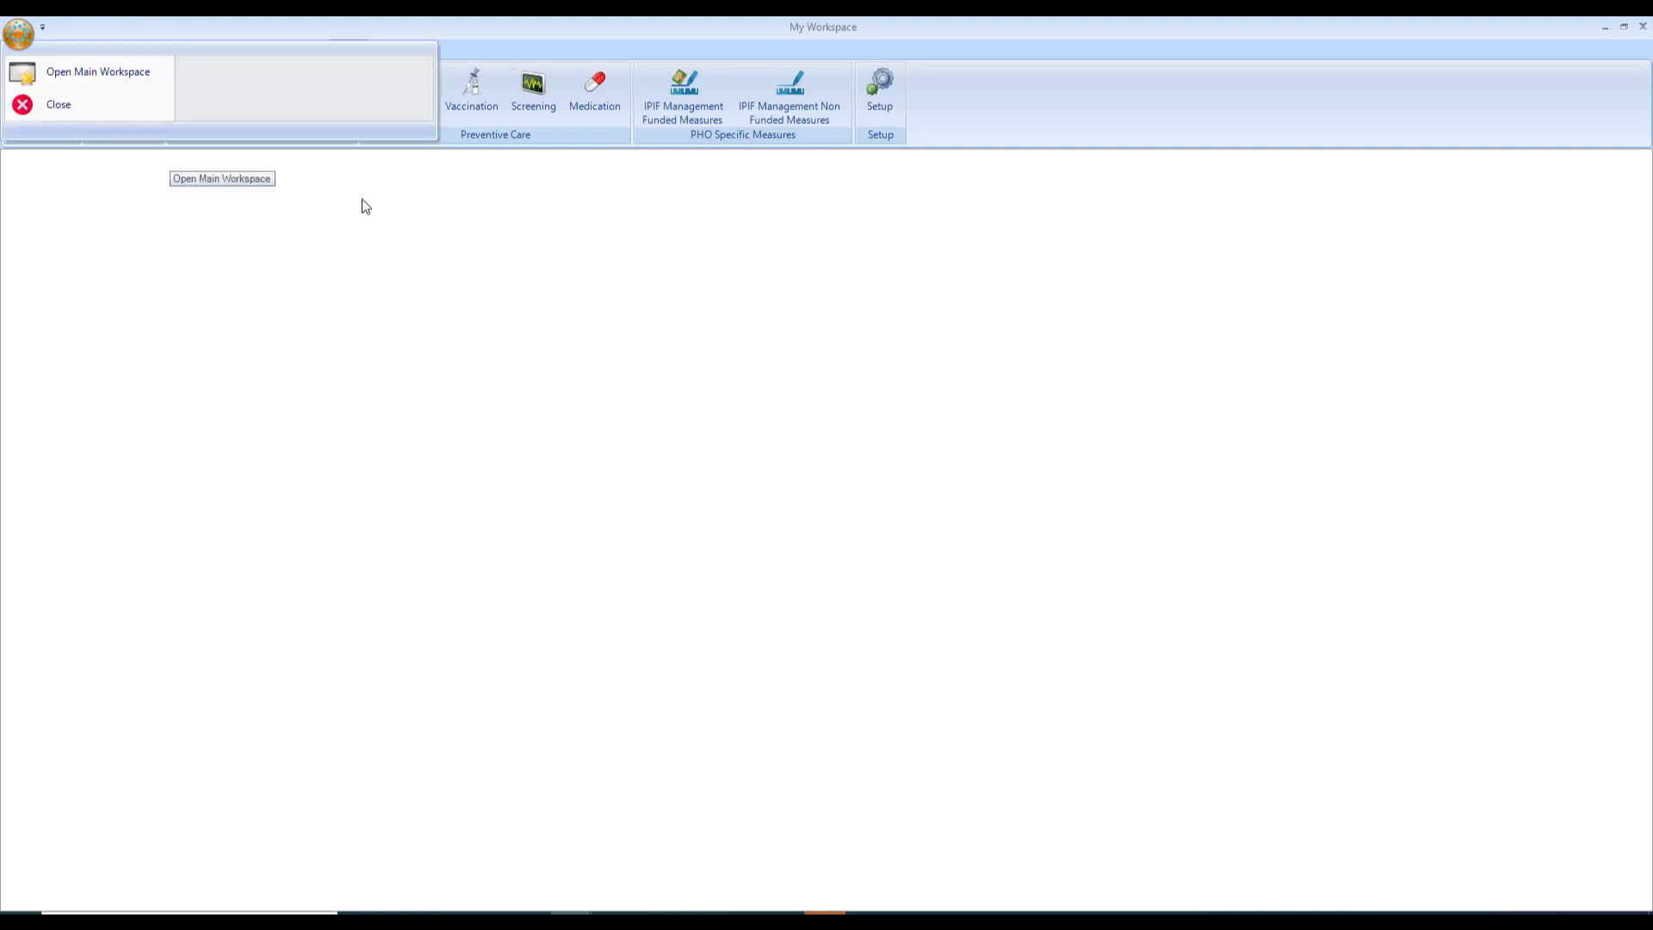
click(93, 73)
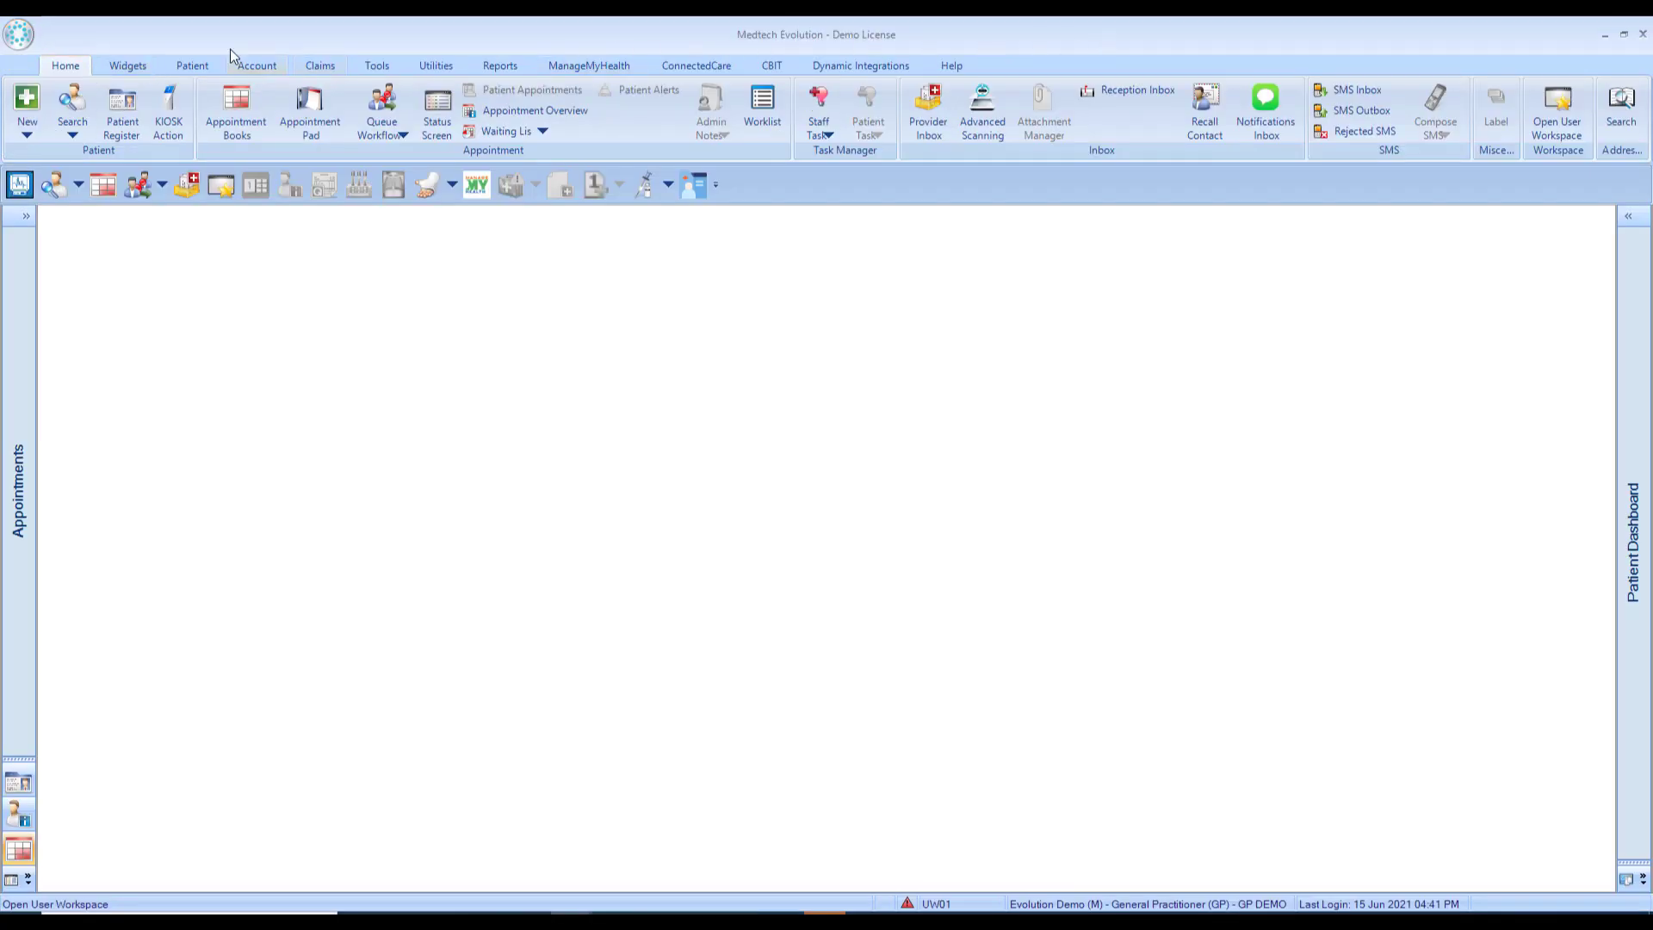
In the personal workspace configuration, remove Finalise, under Accounts & Reports > Claims, from the selected User Workspace modules.
click(26, 34)
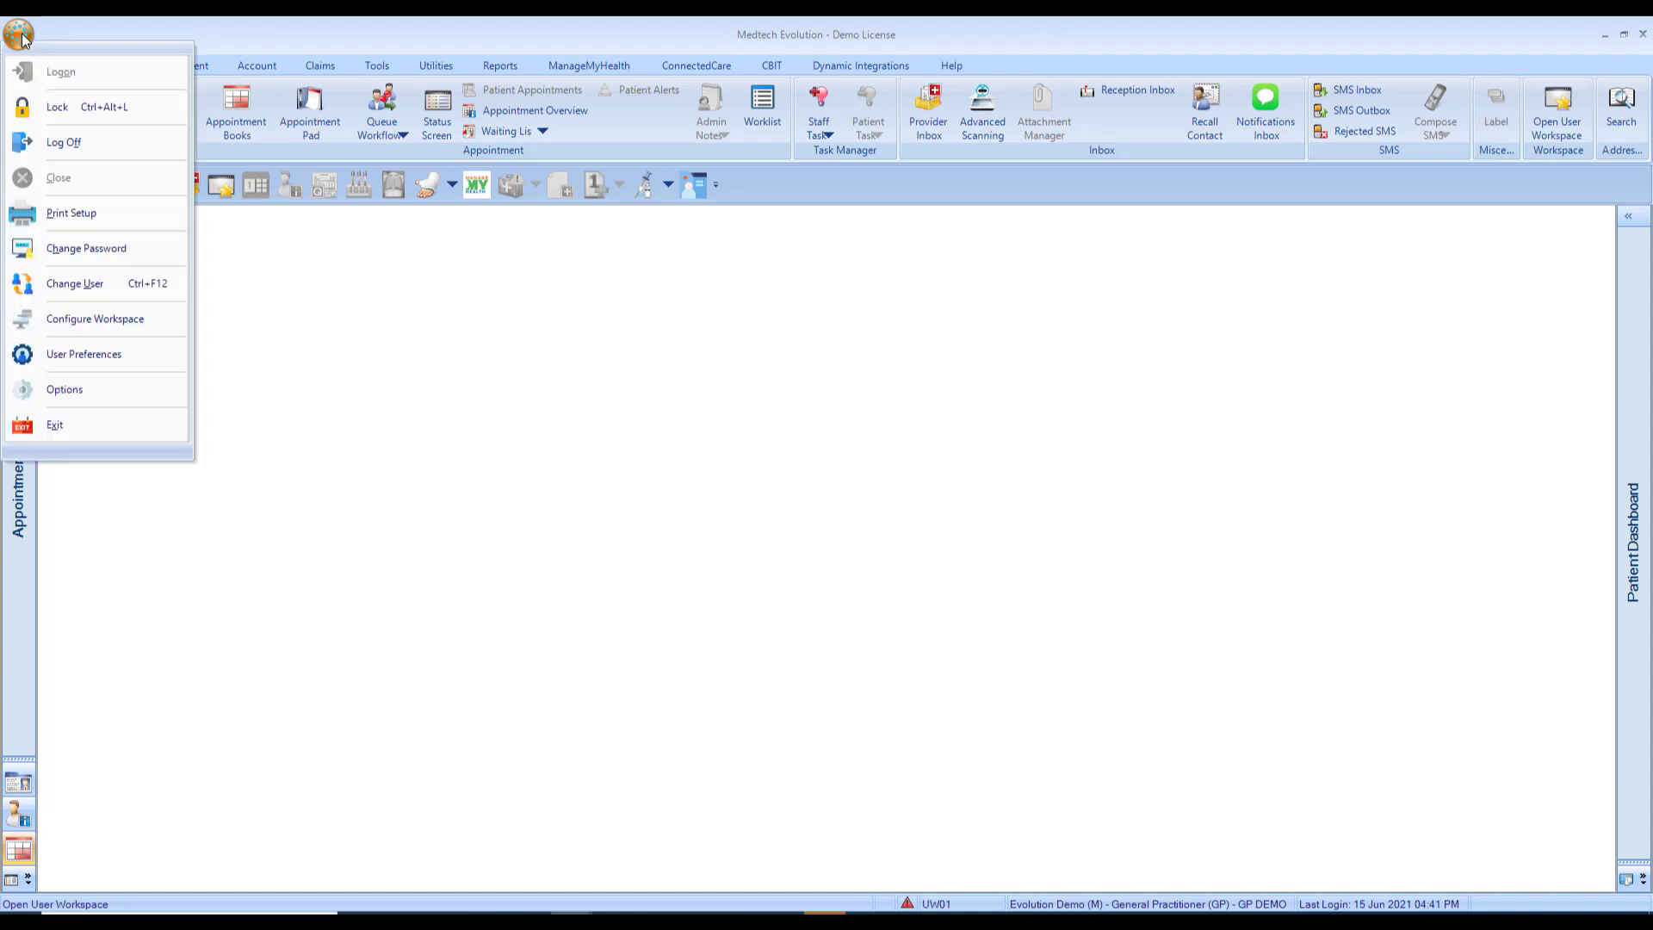
click(112, 324)
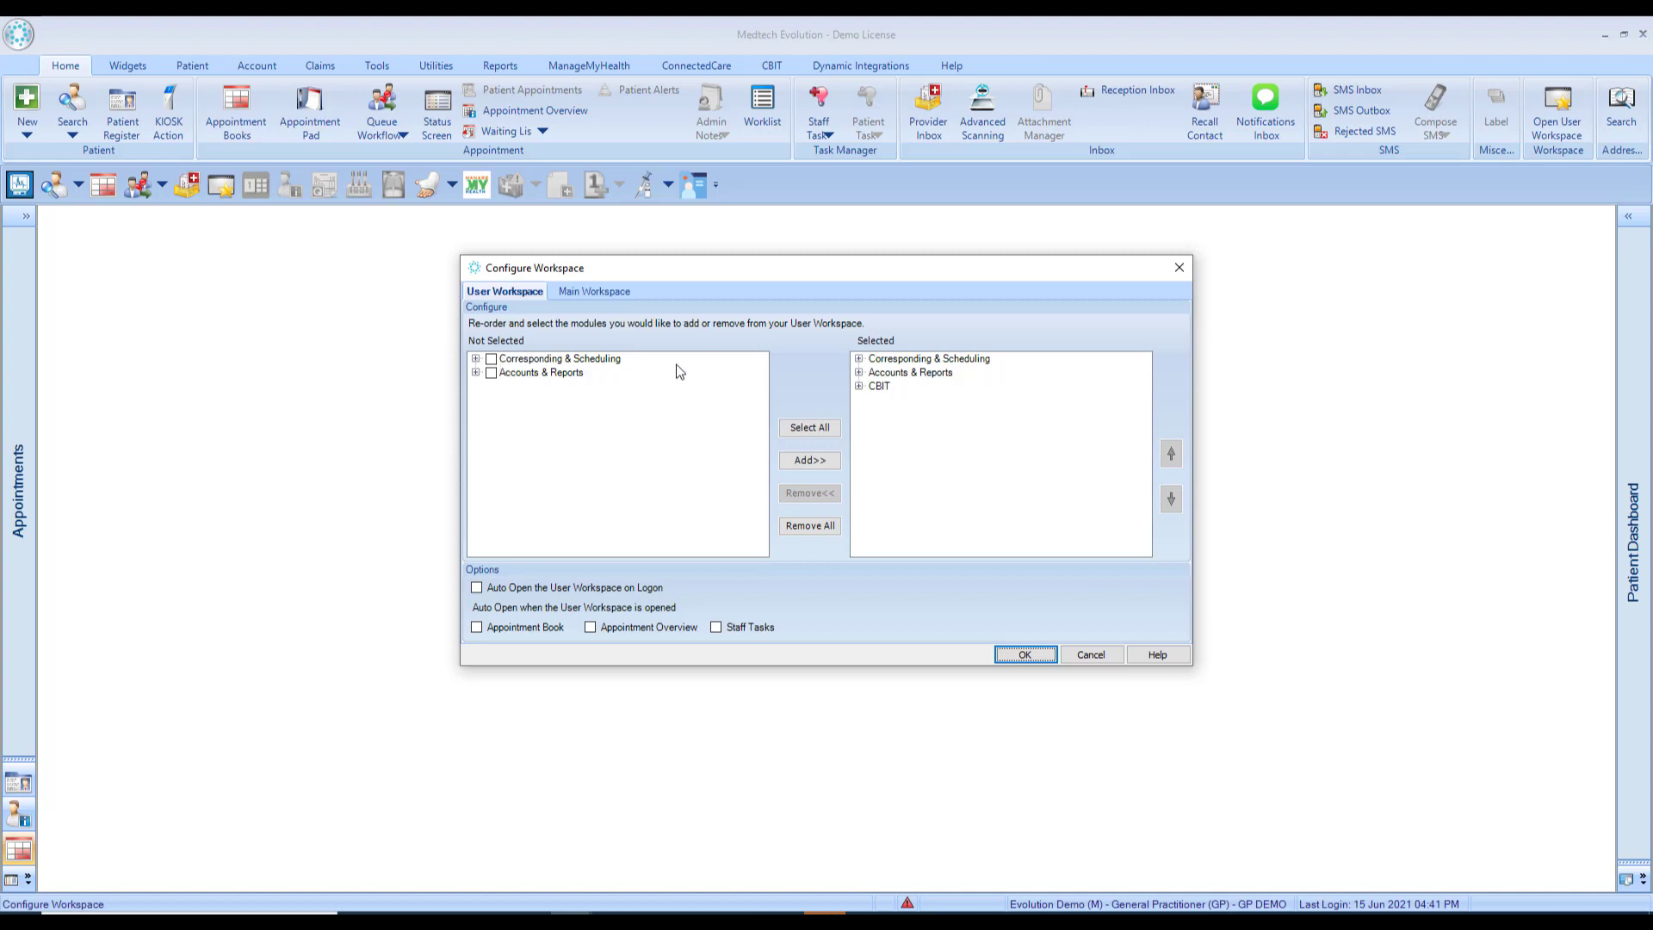
click(859, 372)
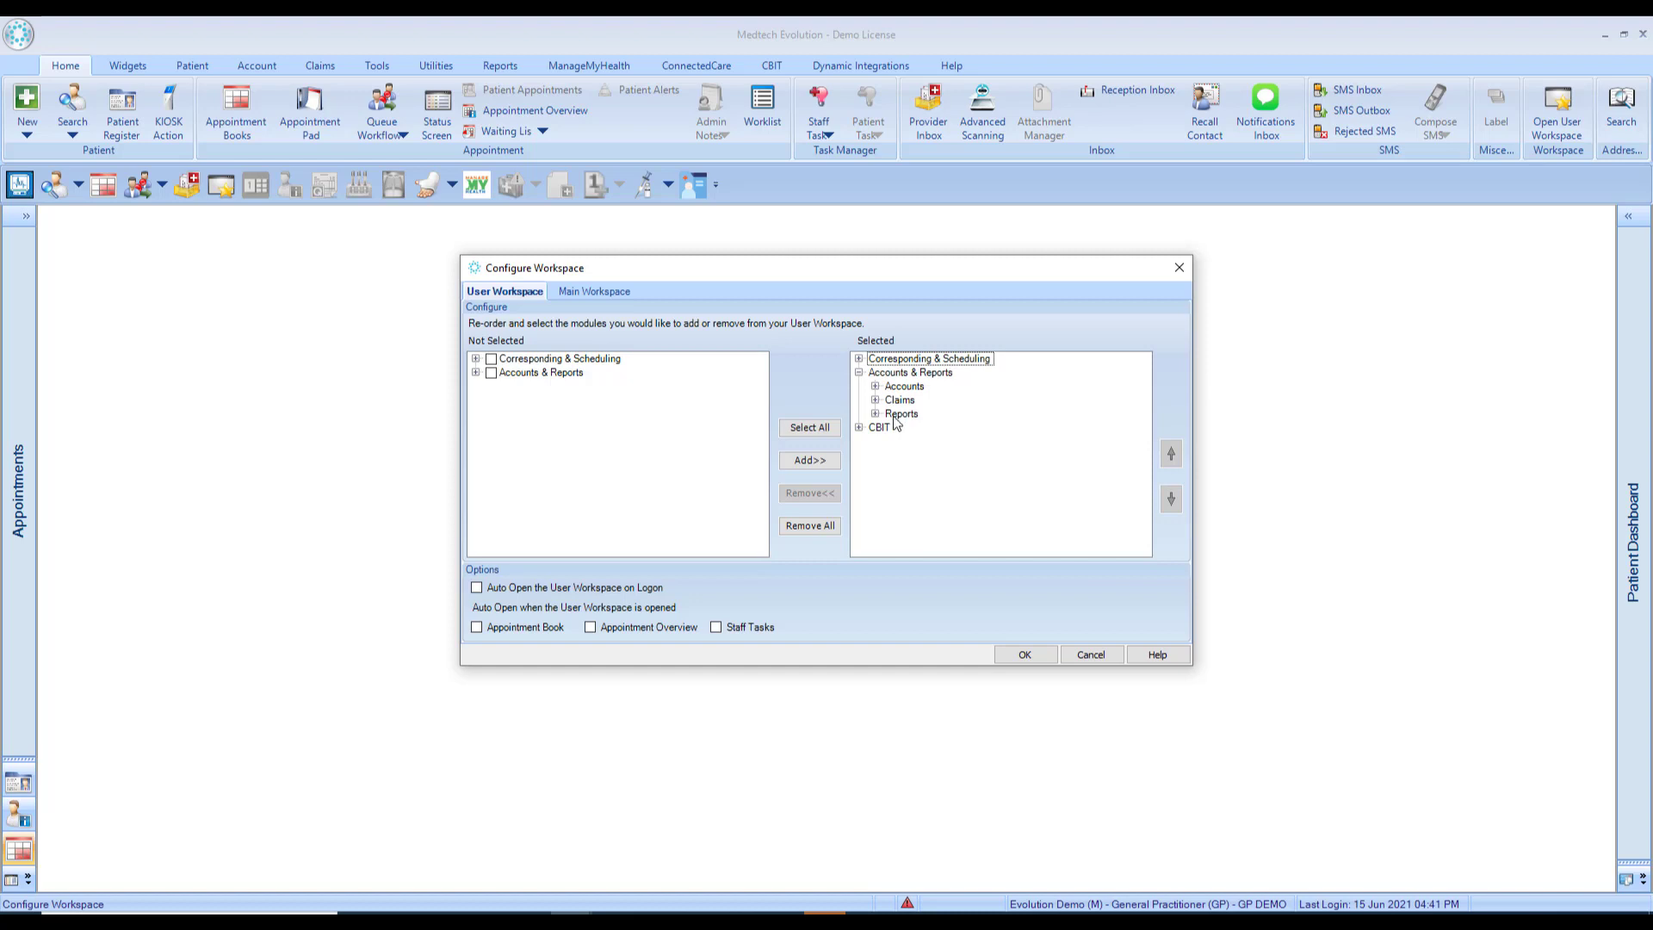
click(874, 401)
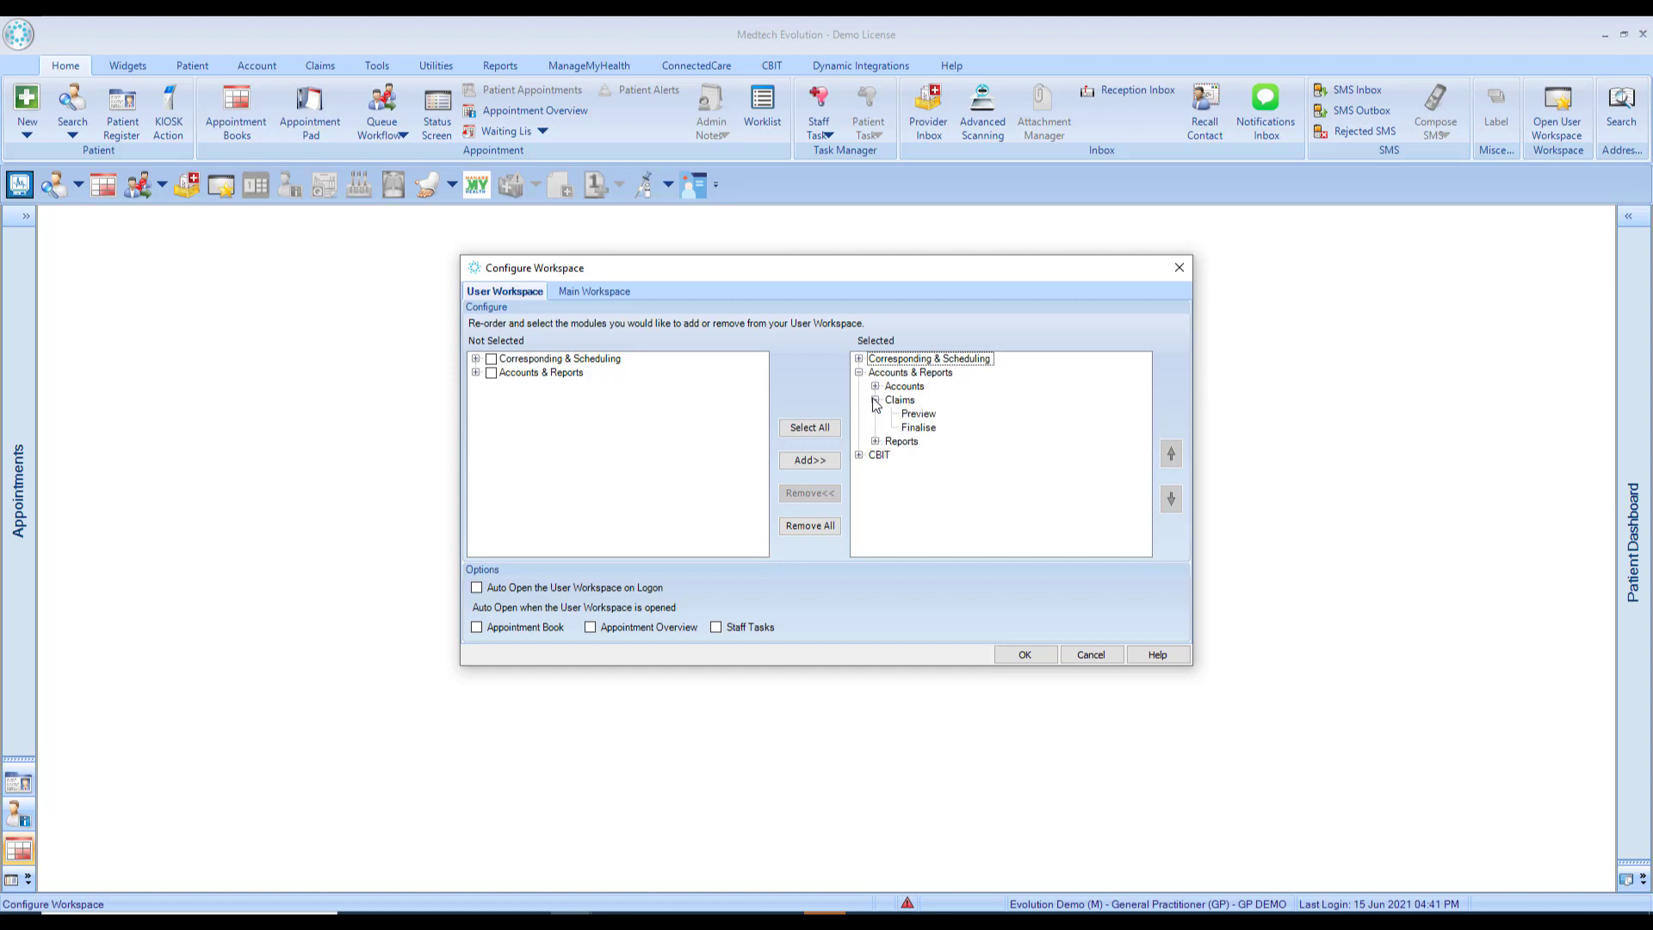
click(918, 428)
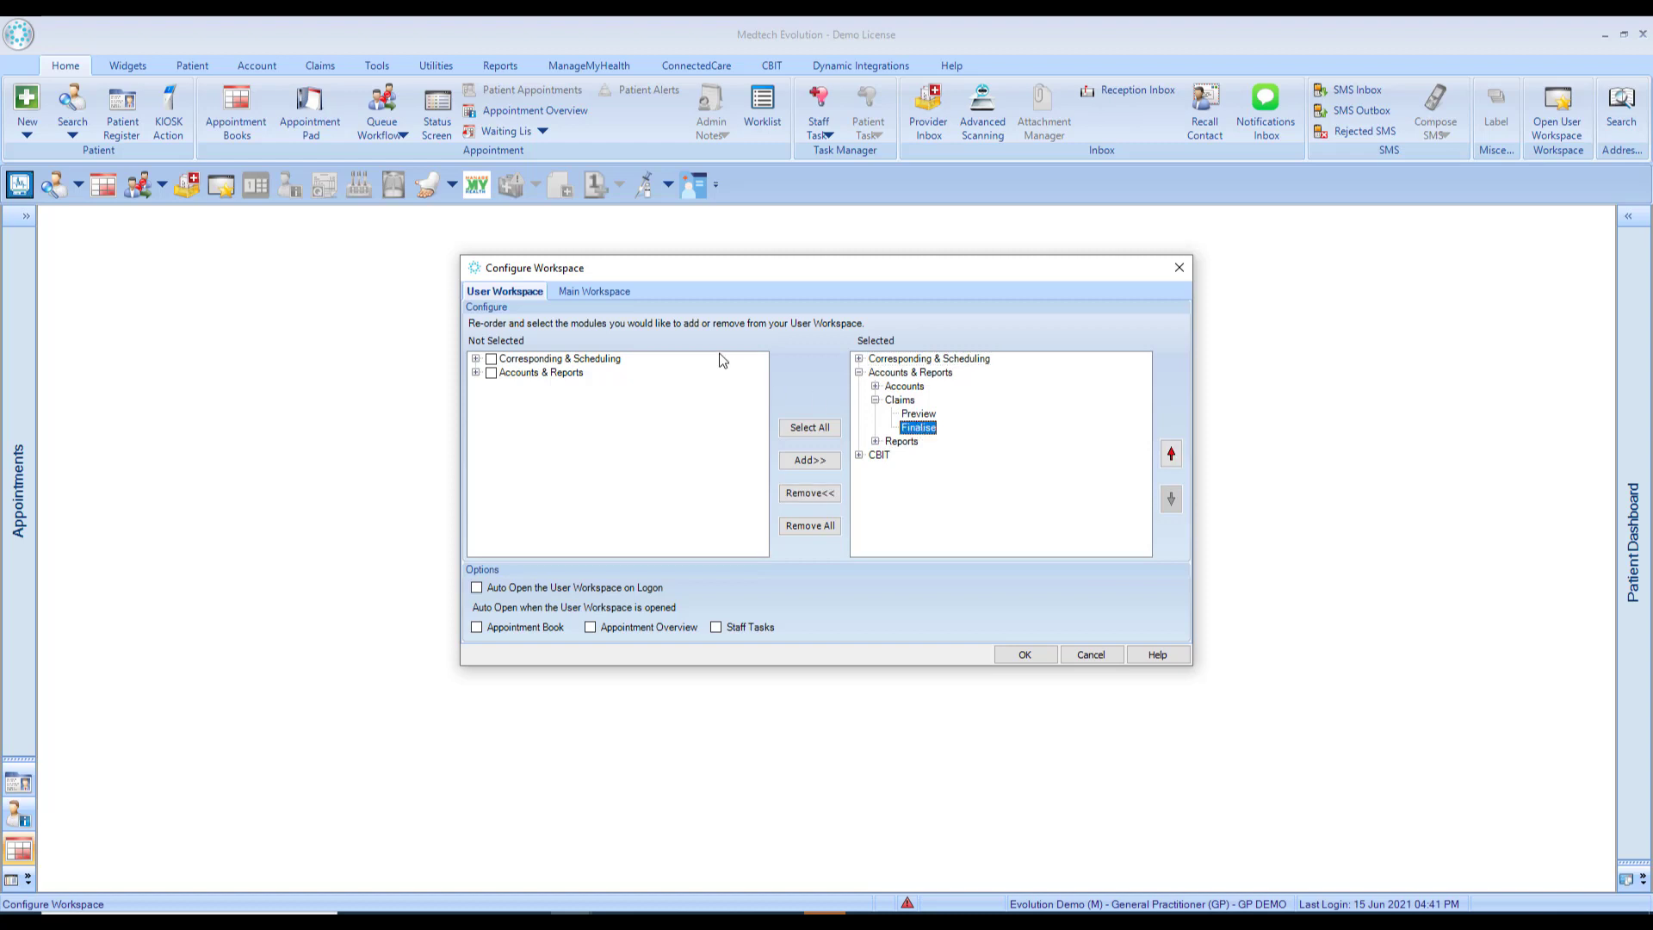
click(810, 494)
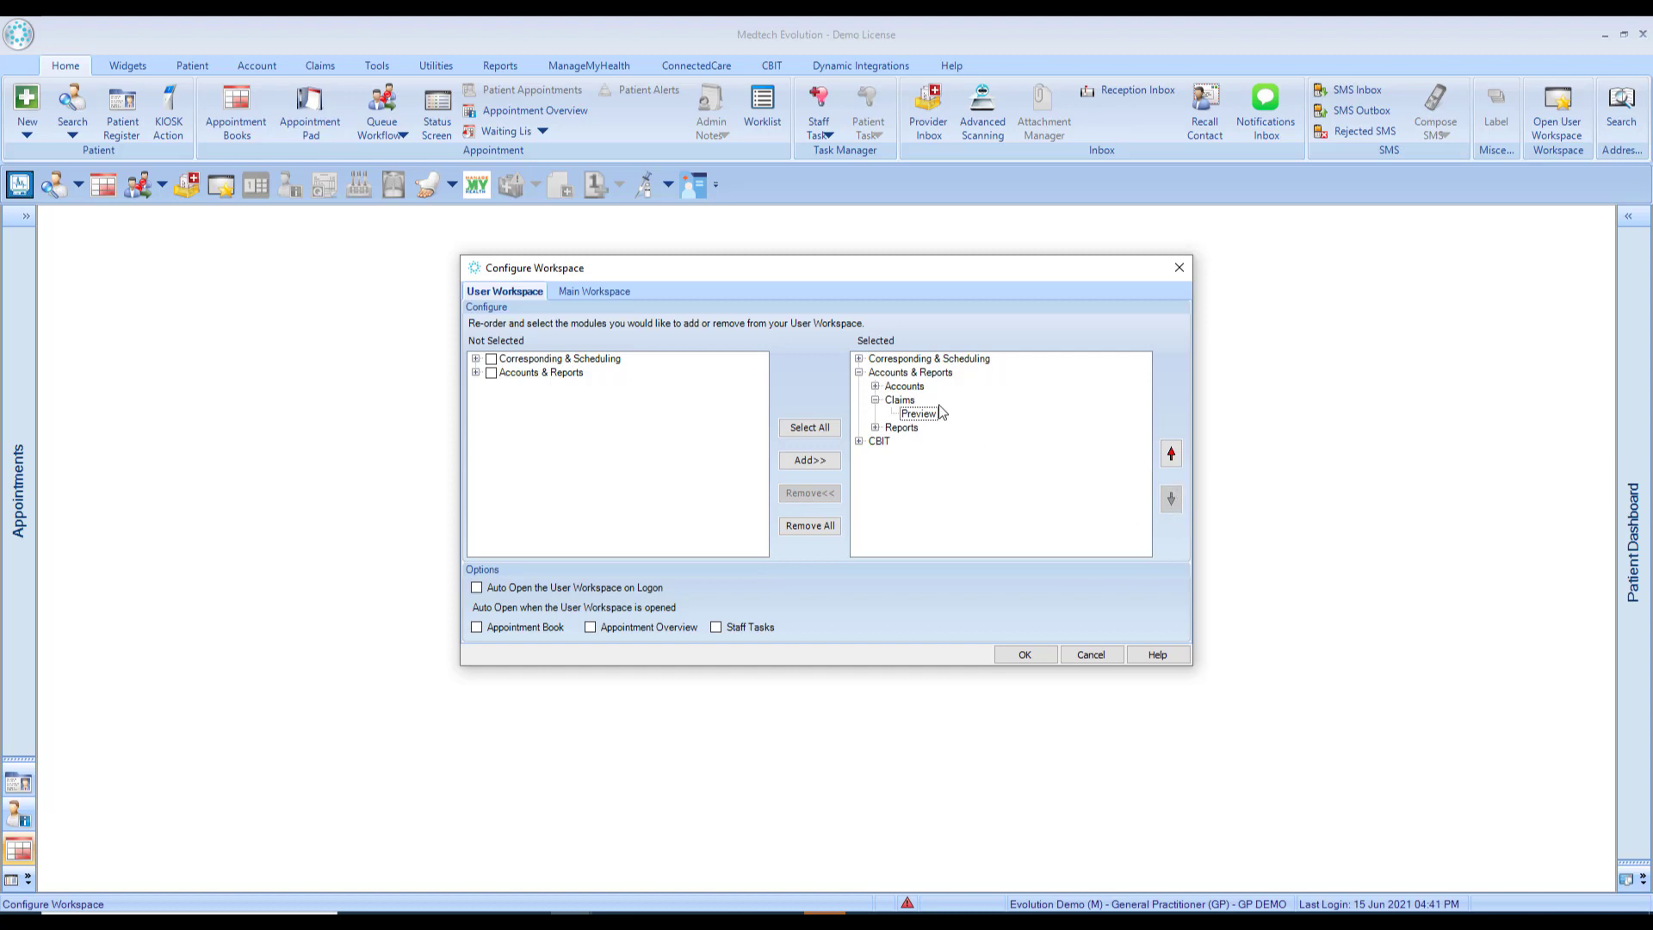
Move Accounts below Reports under the selected Accounts & Reports modules, and enable Auto Open the User Workspace on Logon.
click(904, 387)
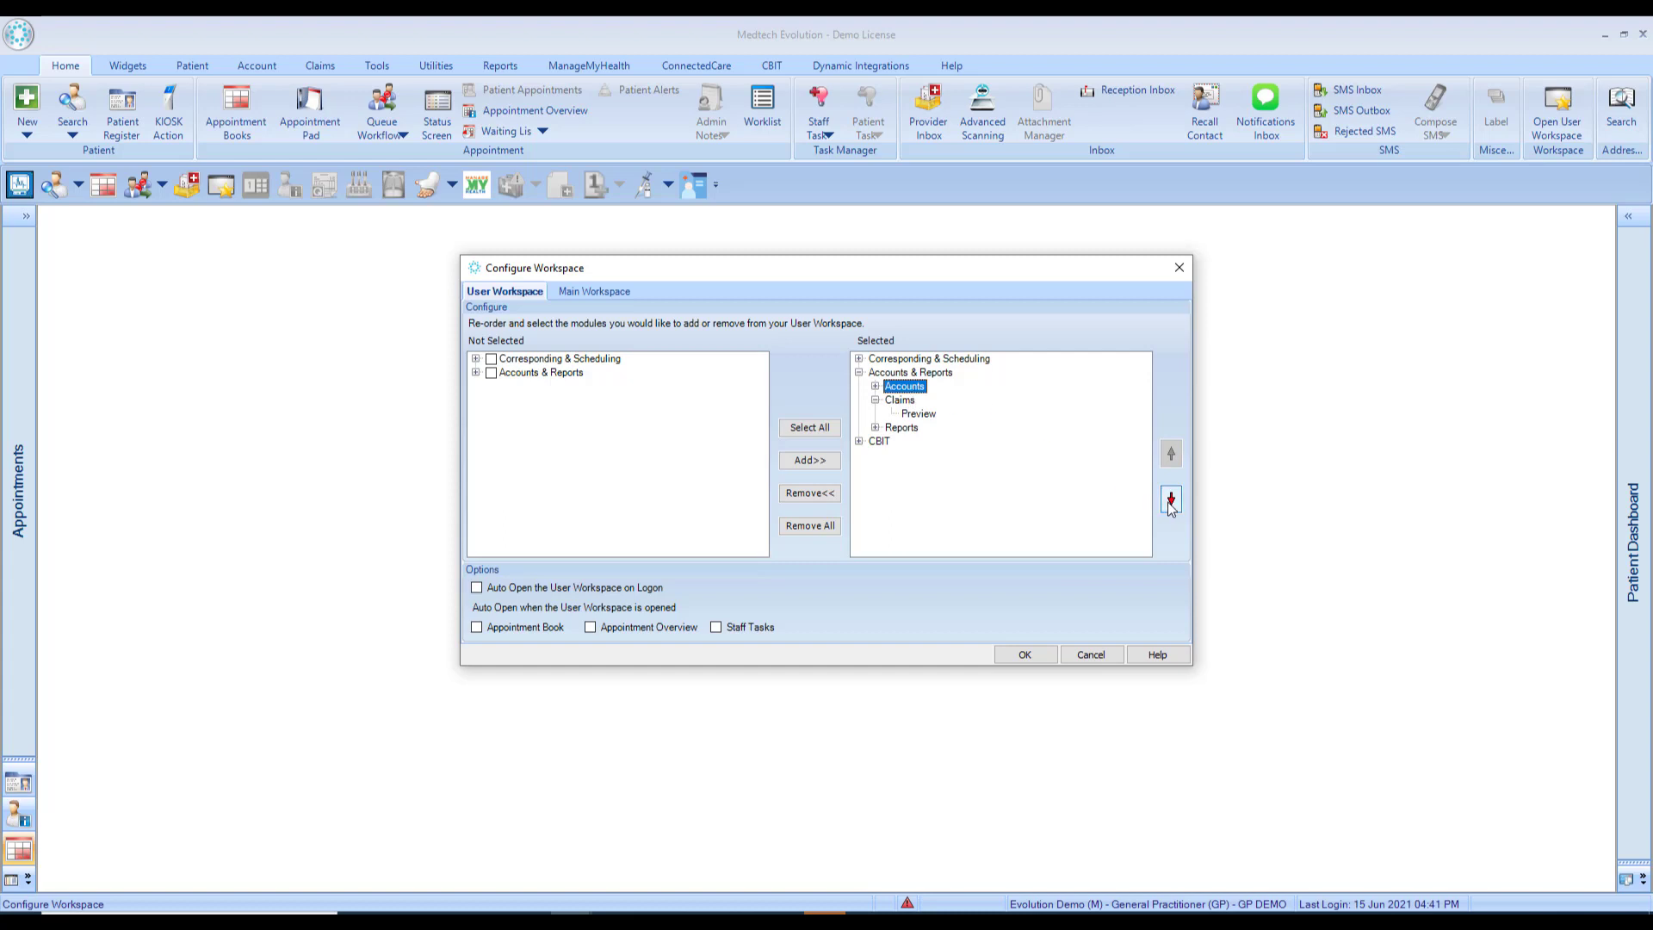
click(1170, 501)
click(1170, 501)
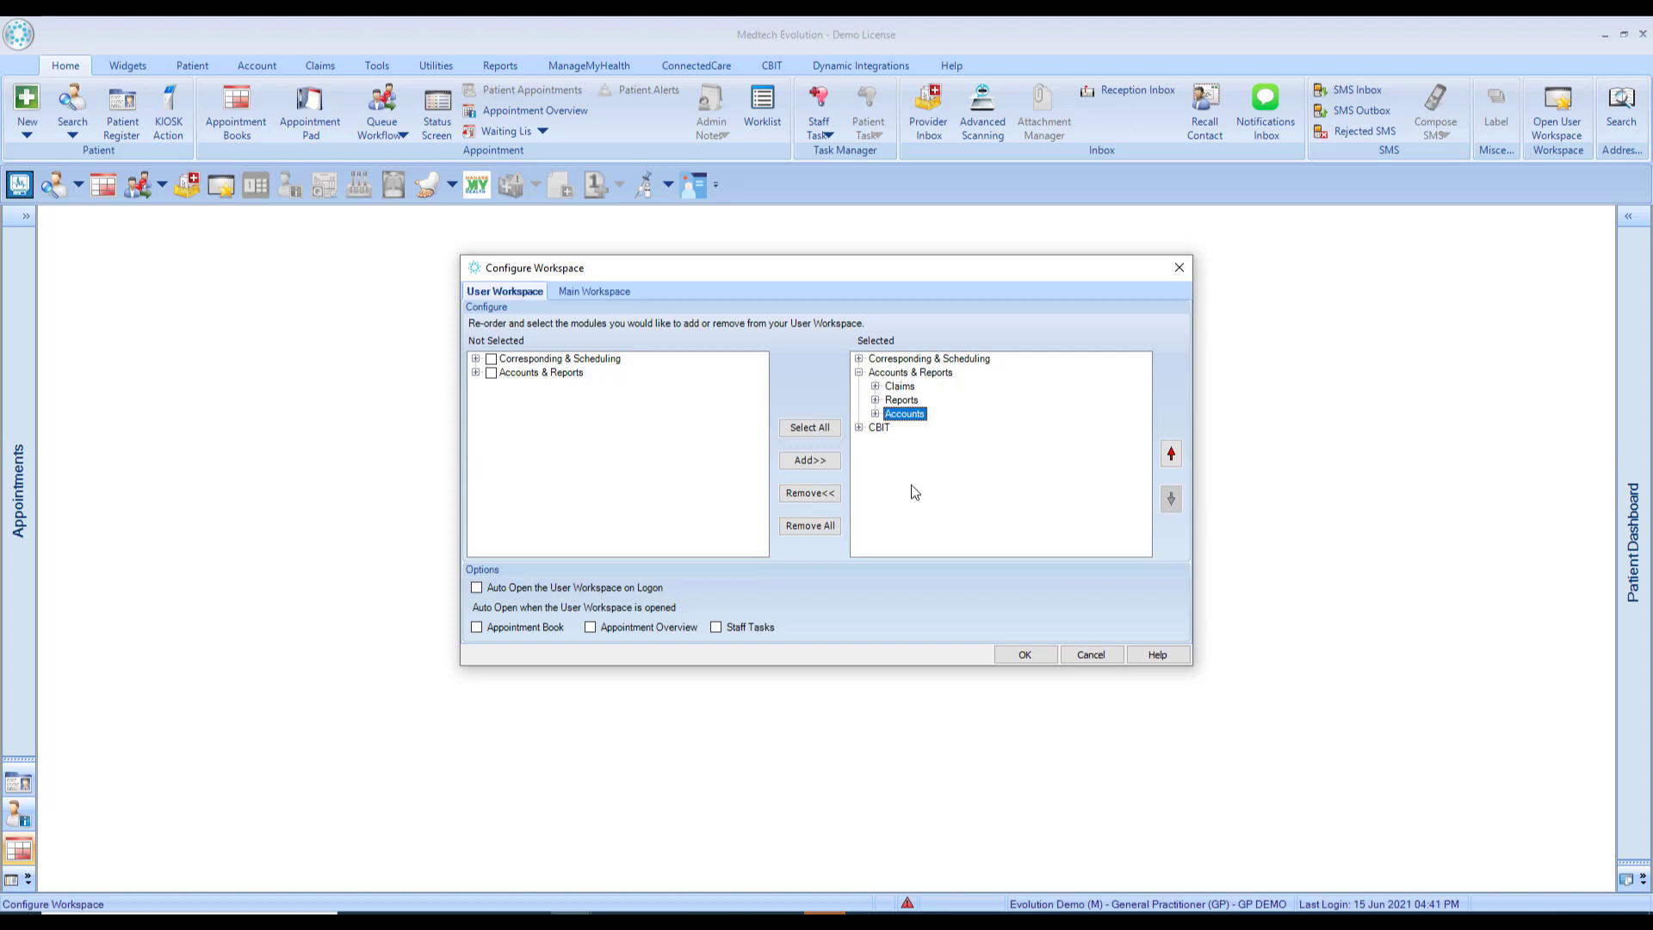
click(477, 588)
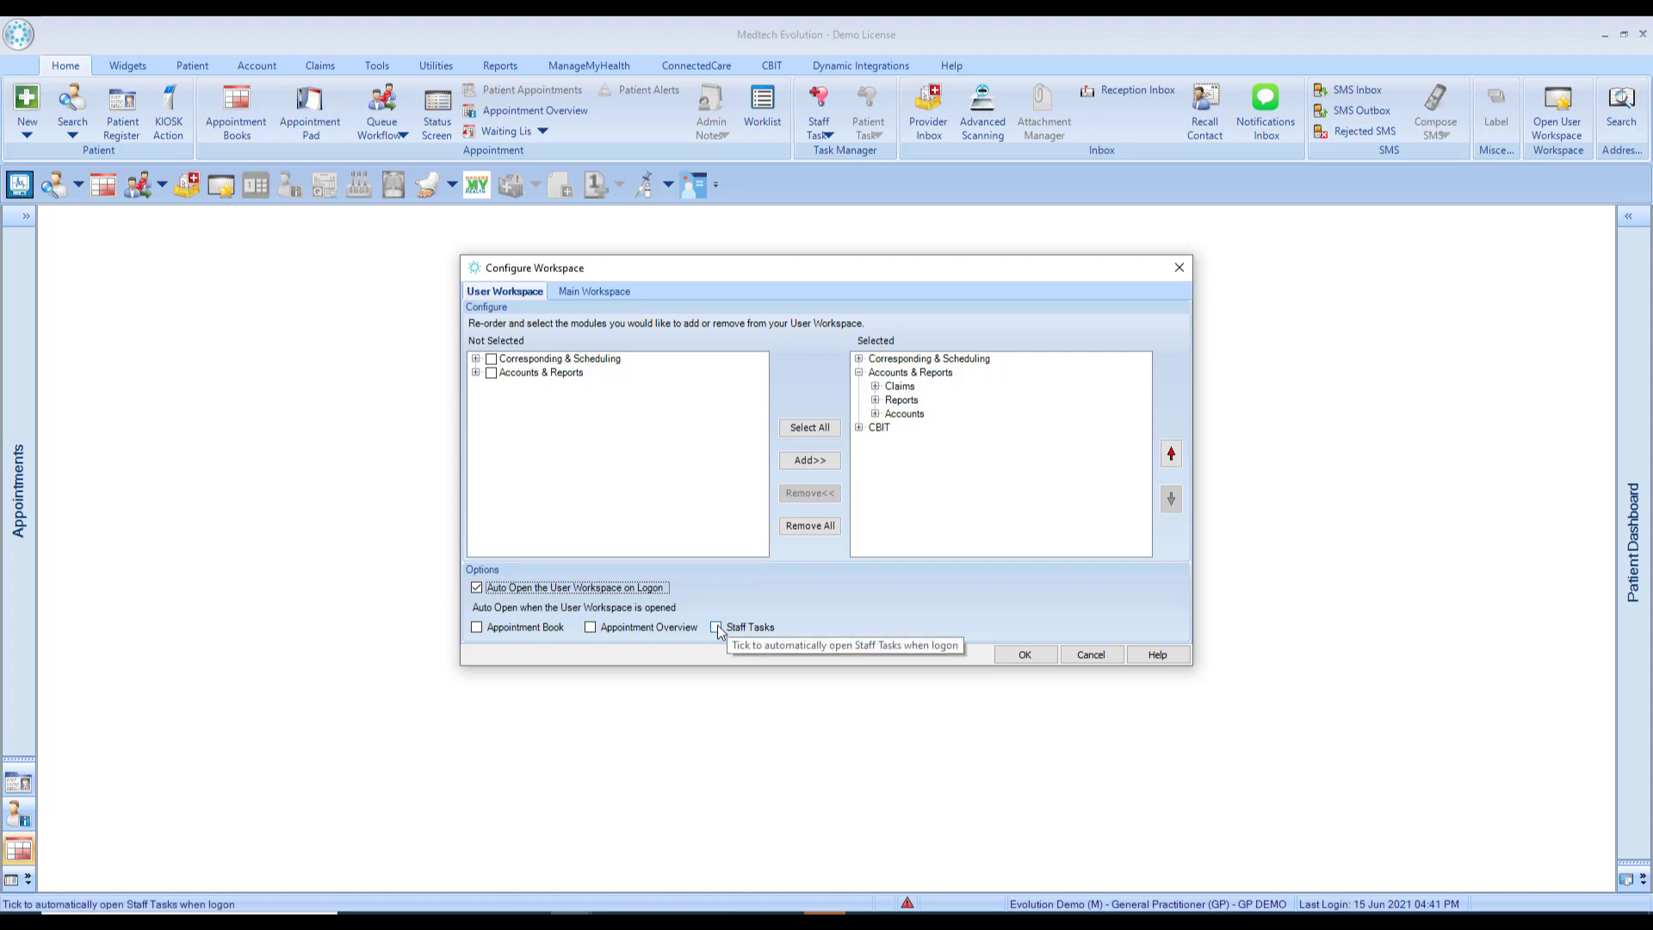
In the Main Workspace configuration, move ConnectedCare up the module order so it sits between Tools and Patient Profile.
click(592, 292)
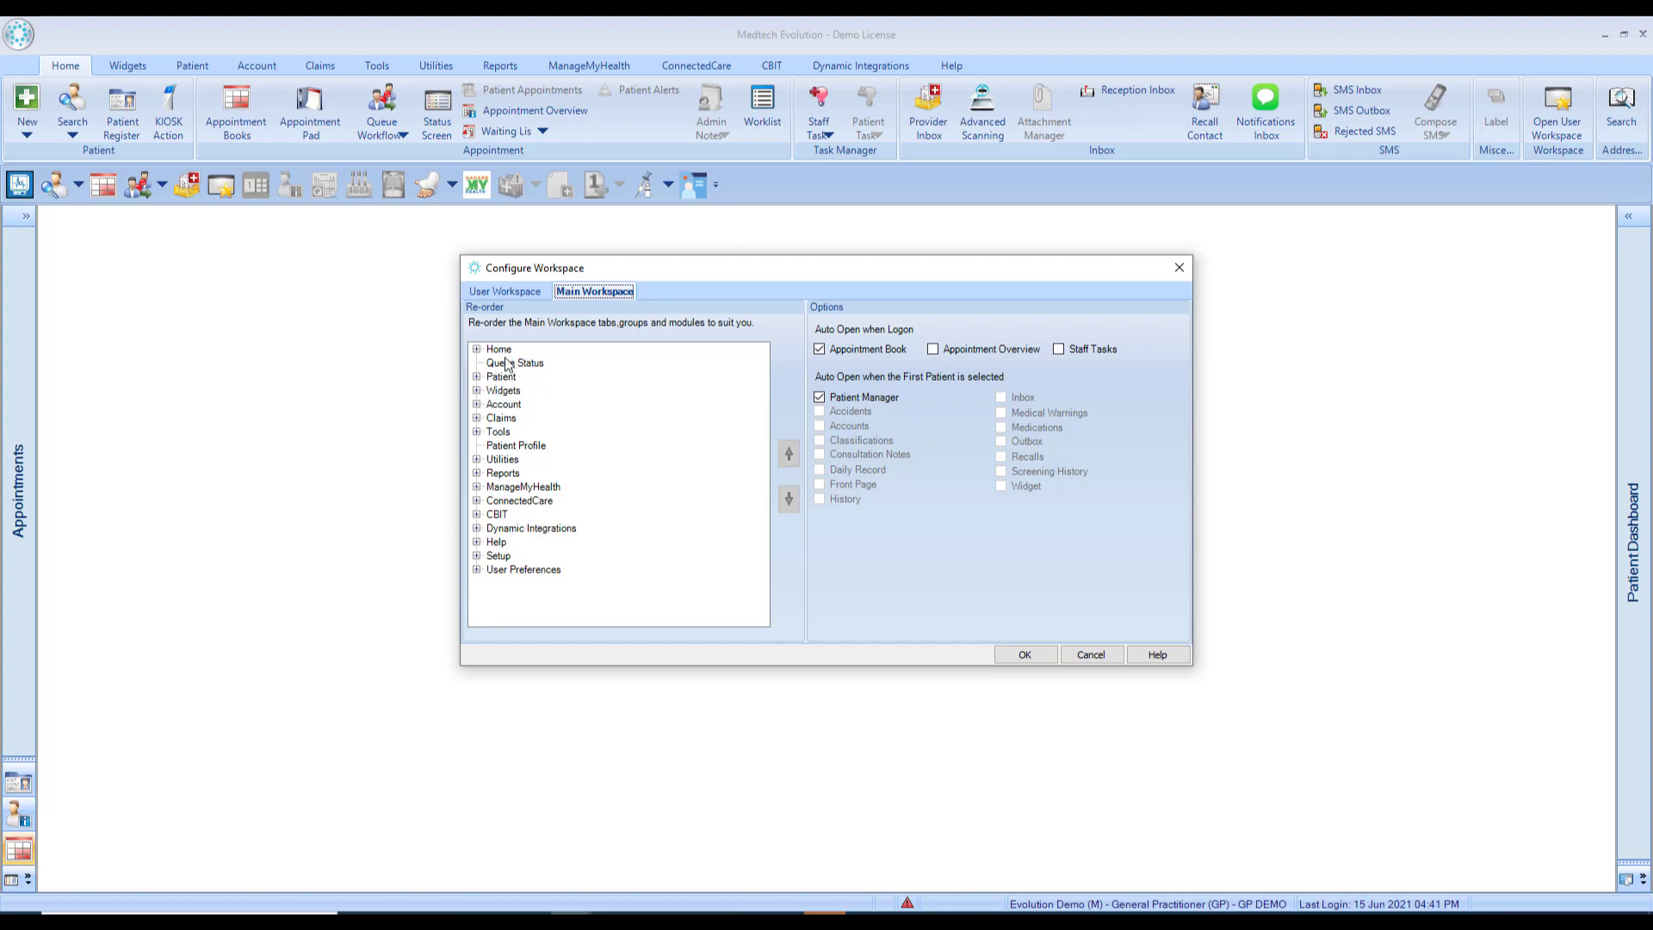
click(521, 501)
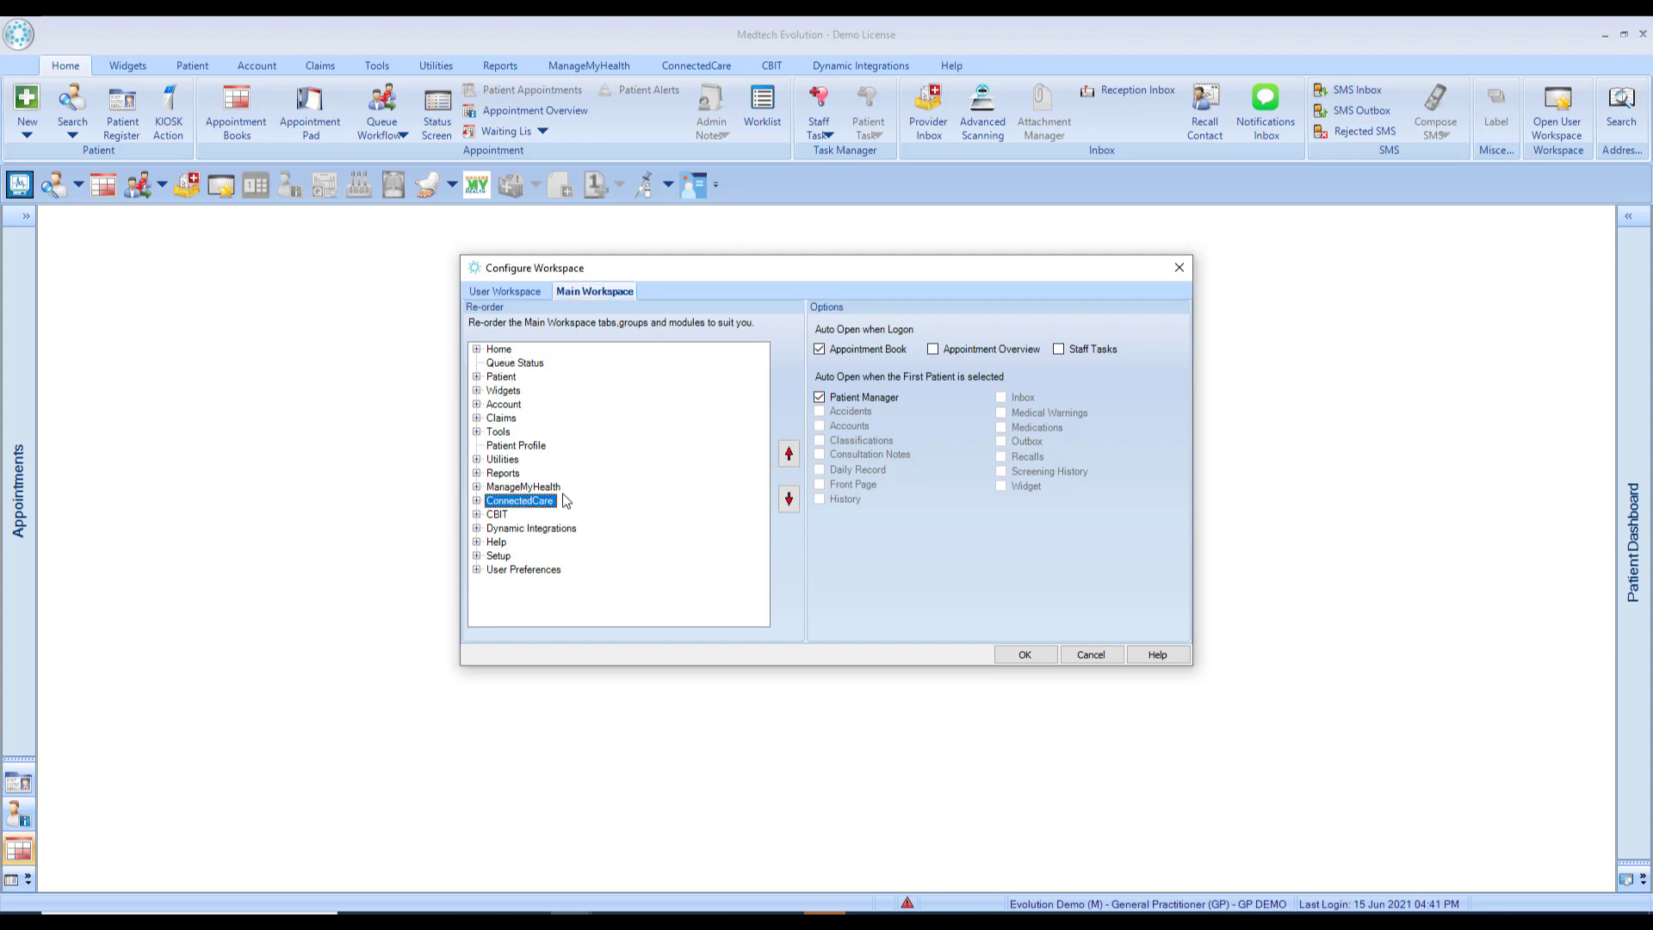
click(790, 455)
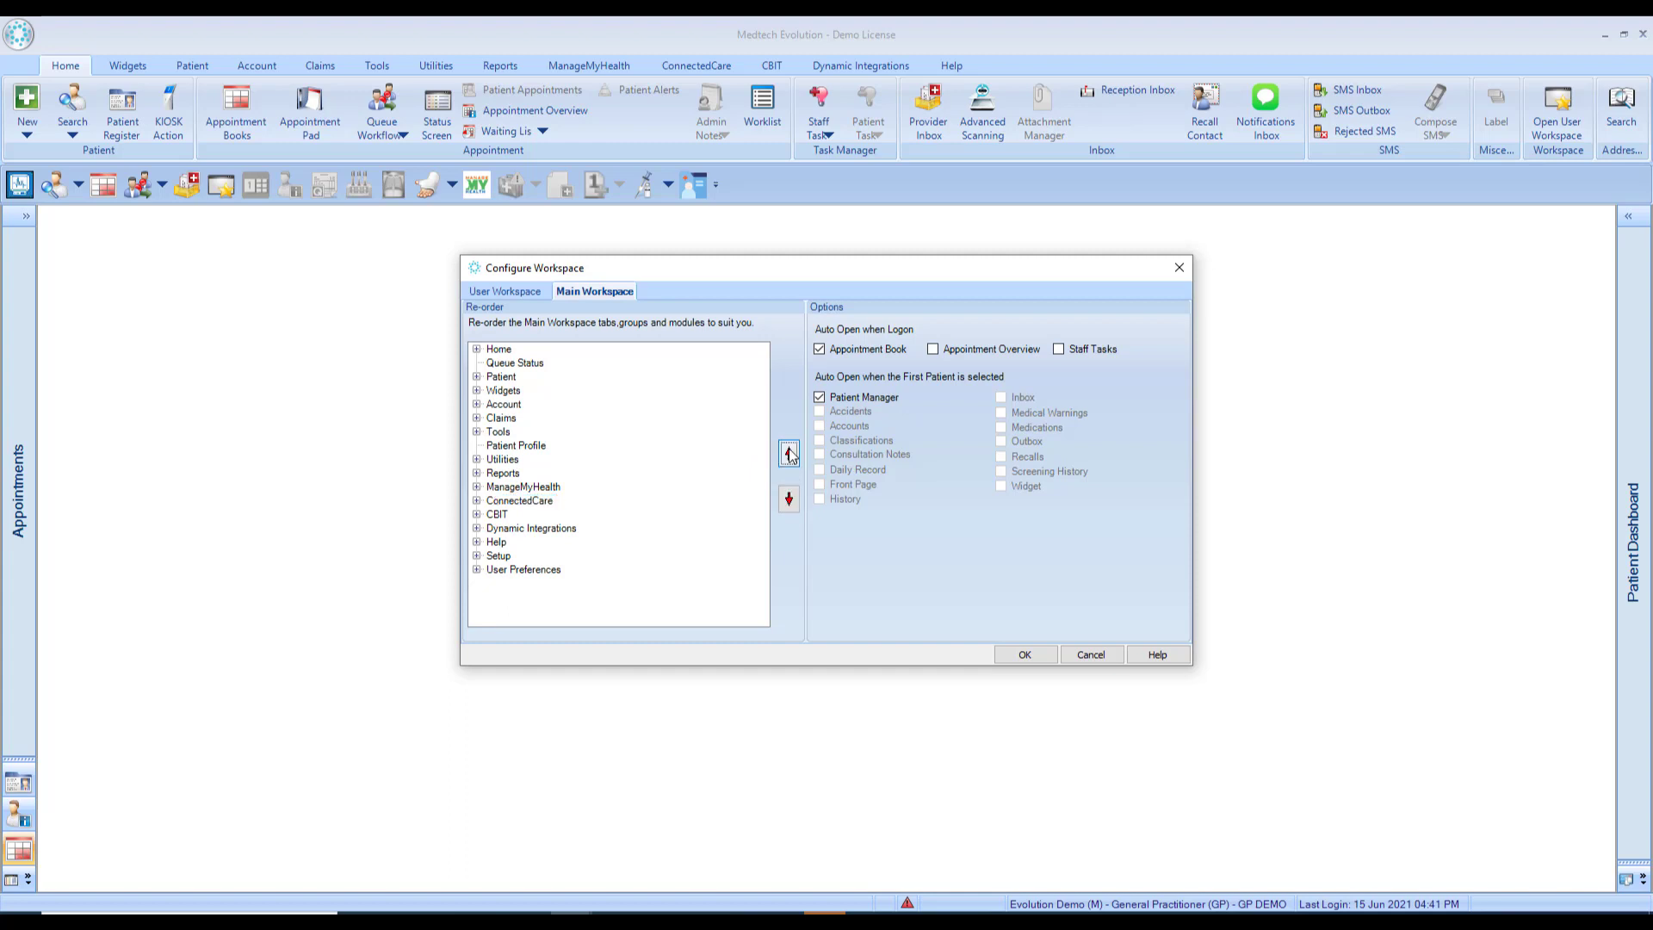
click(789, 455)
click(789, 455)
click(790, 454)
click(790, 454)
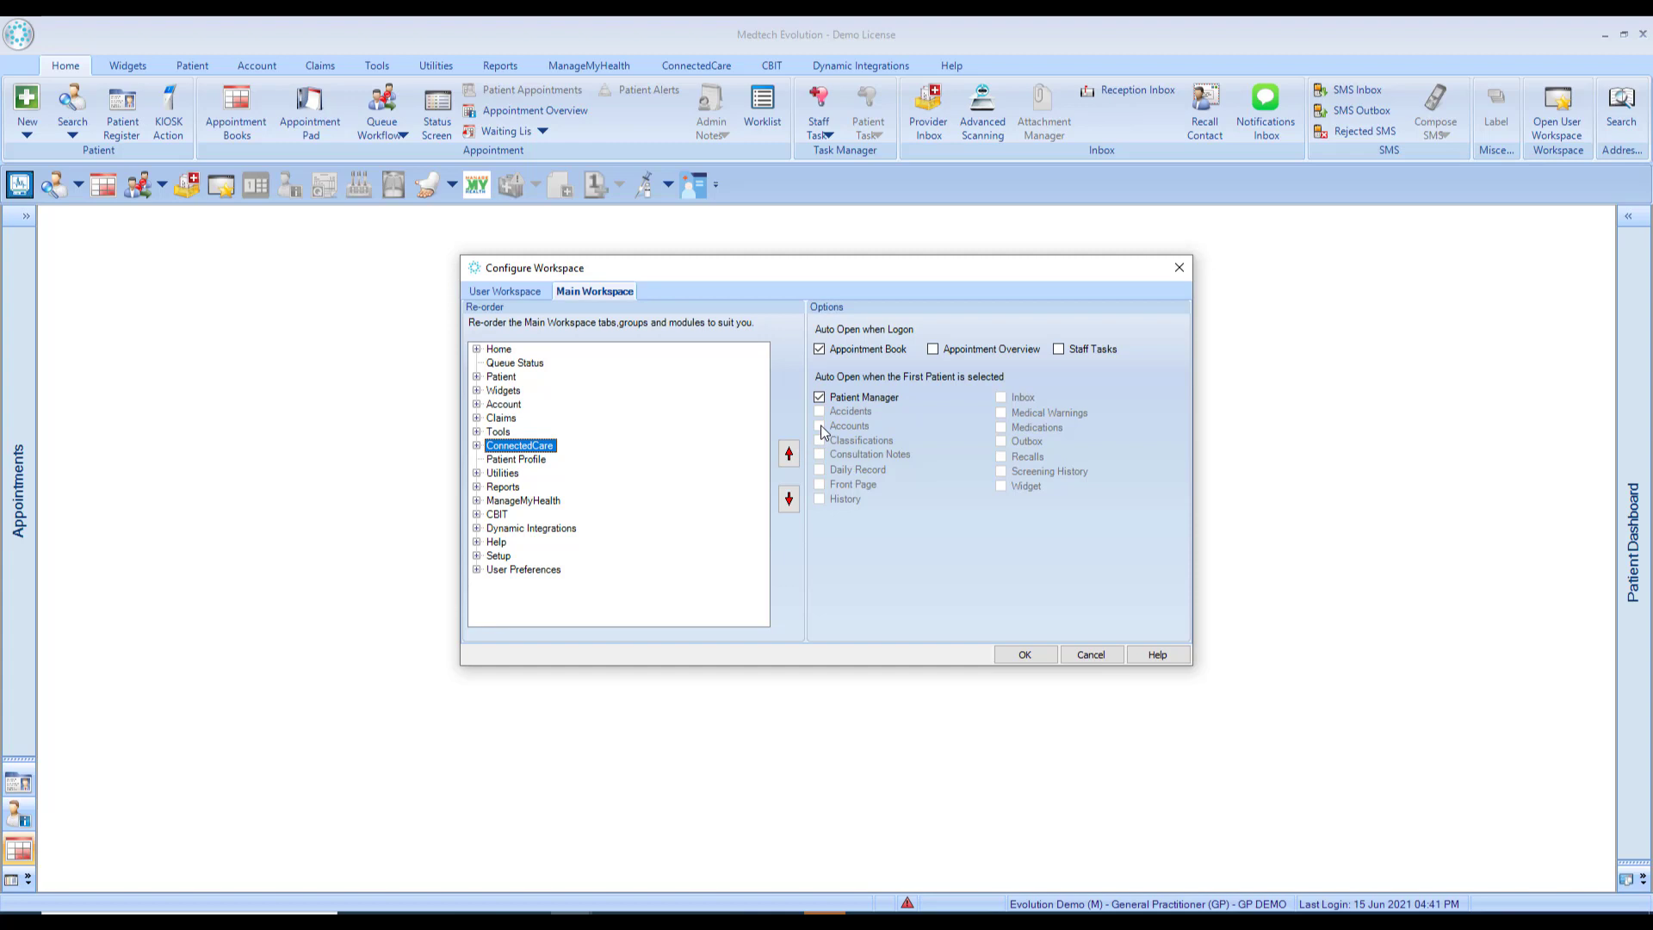
For auto-opening when the first patient is selected, disable Patient Manager and enable Accidents.
click(819, 398)
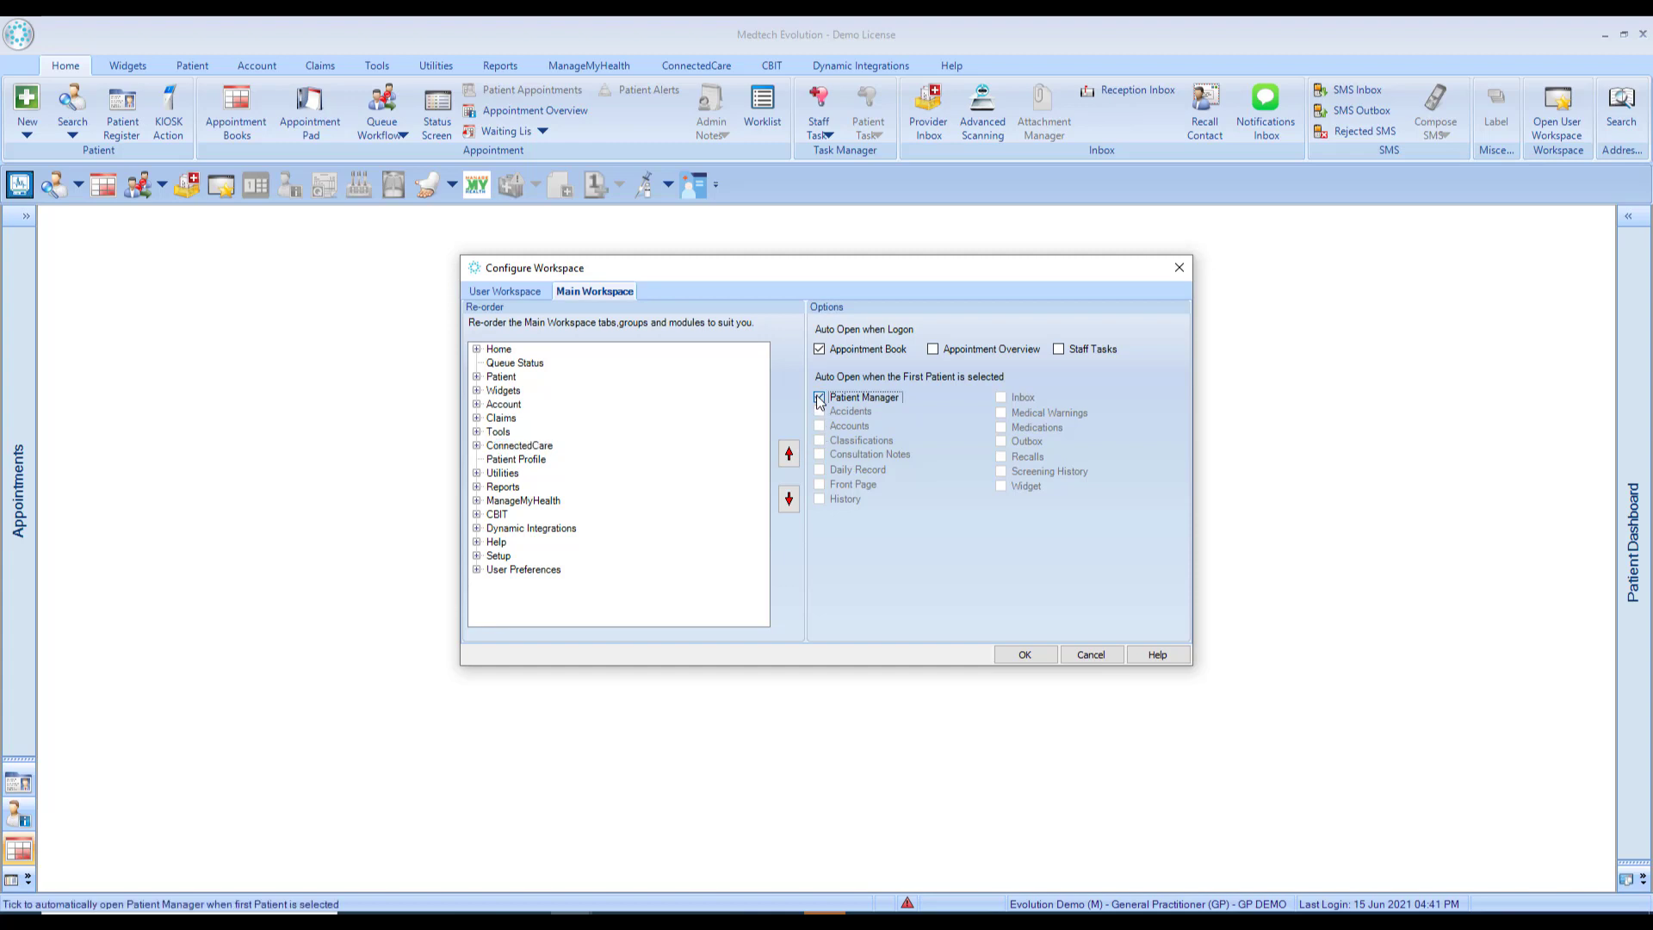
click(820, 413)
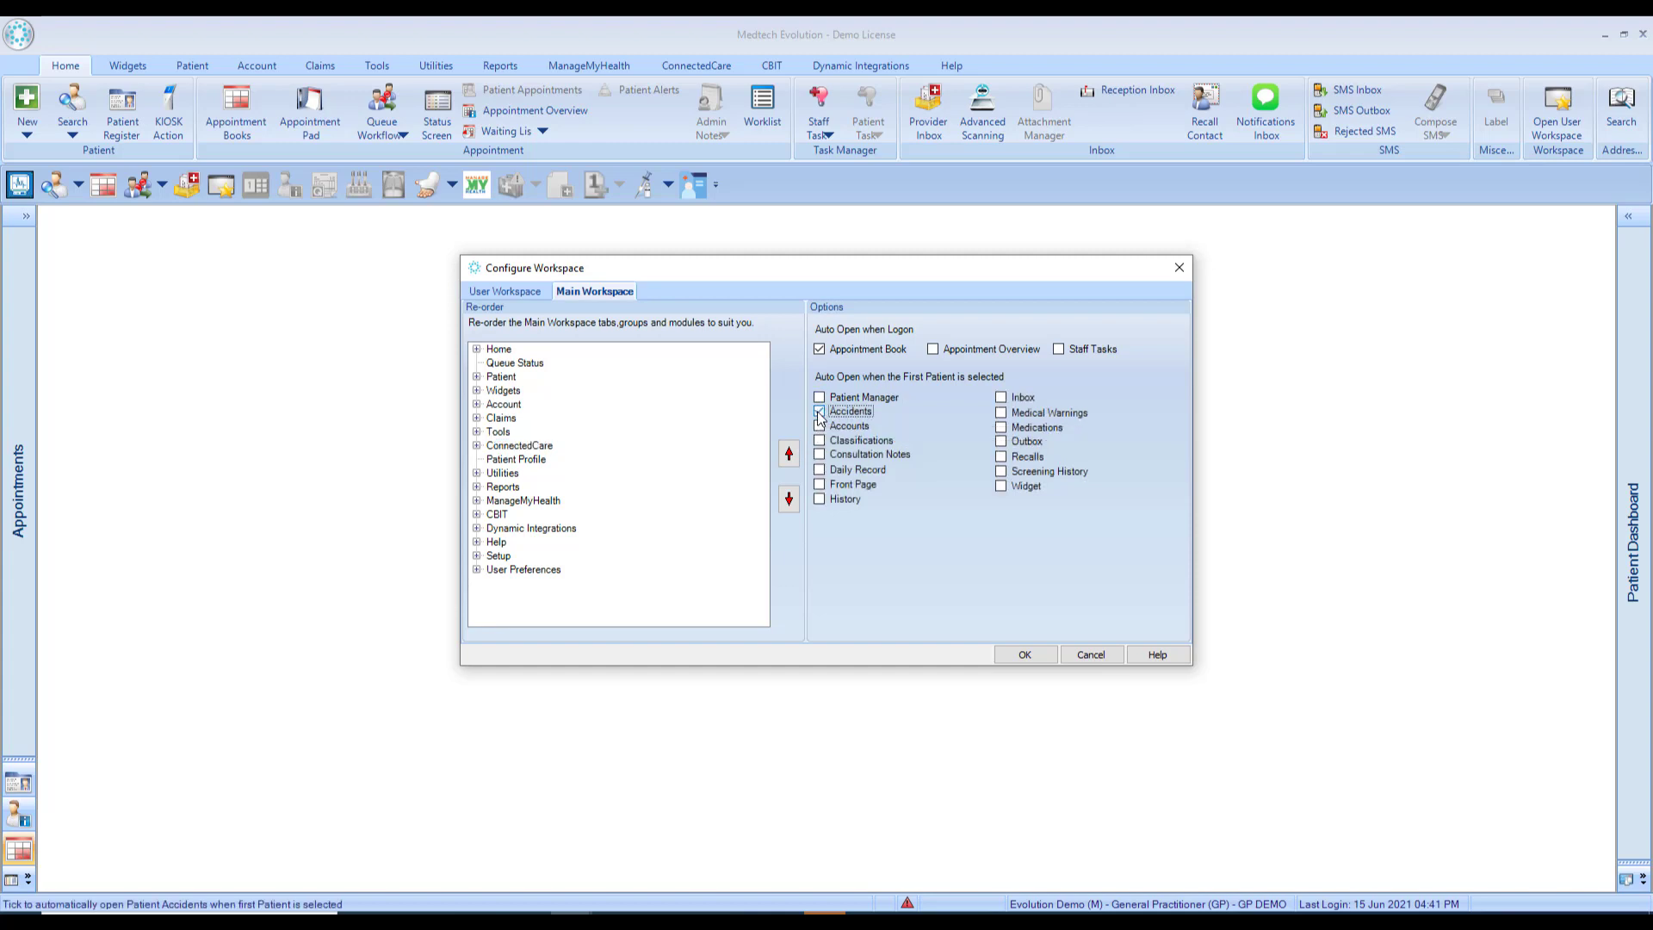